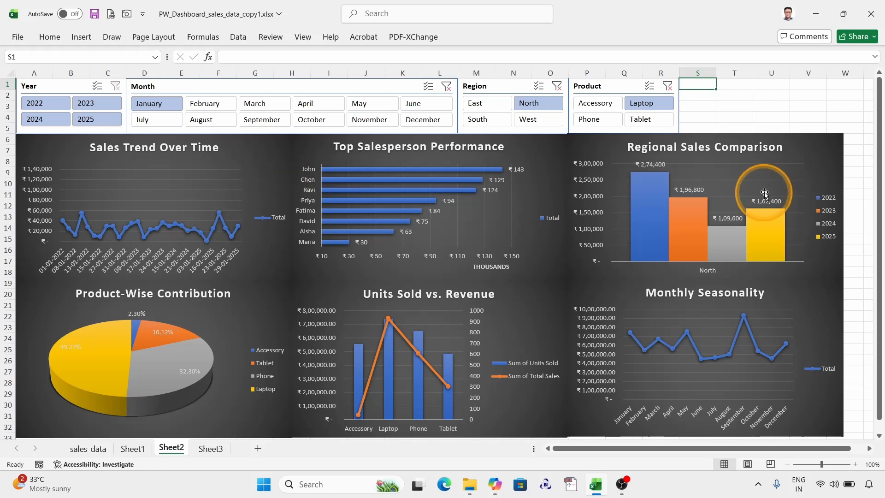
# - Look over the pivot tables on Sheet1 and the source table on sales_data, and return to the Sheet2 dashboard
pyautogui.click(136, 453)
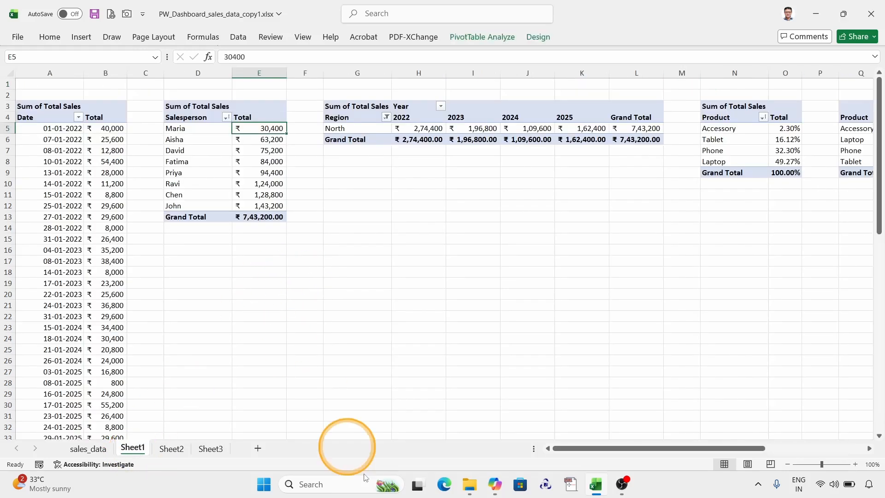
pyautogui.moveTo(577, 449); pyautogui.dragTo(316, 450)
pyautogui.click(91, 449)
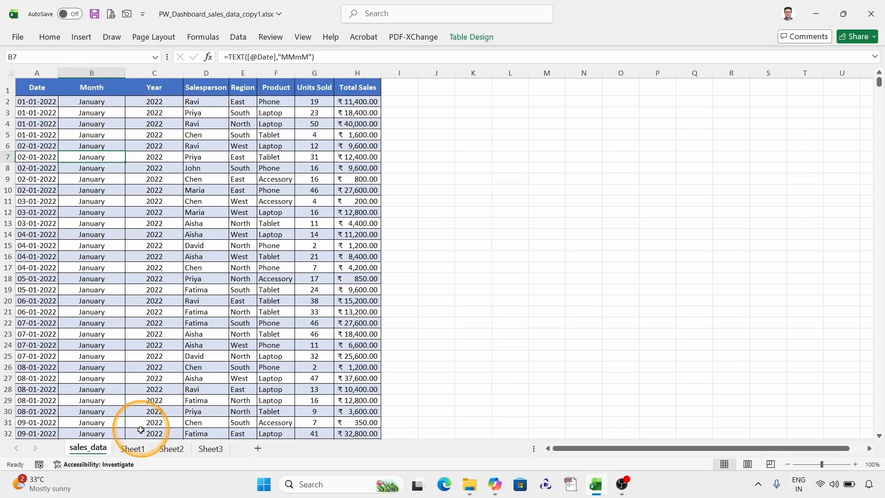
pyautogui.click(172, 448)
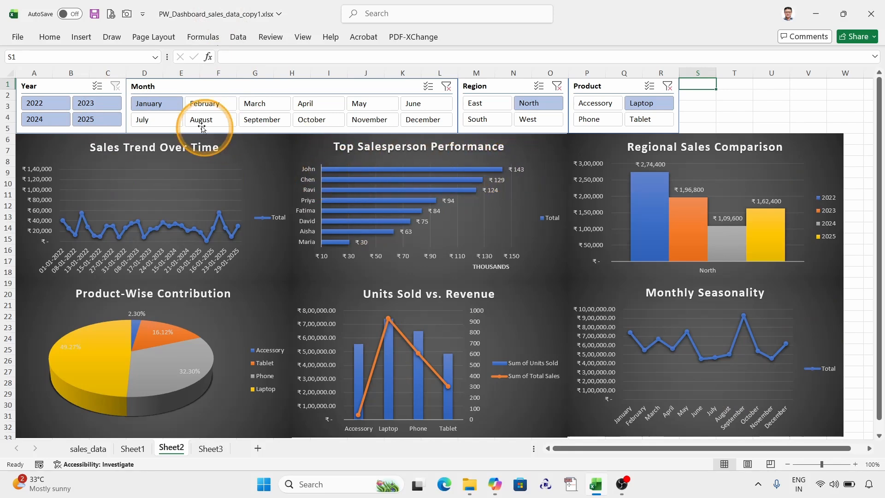
# - Clear the dashboard's Month filter, filter Year to 2022, and try the East region before clearing the Region filter
pyautogui.click(446, 87)
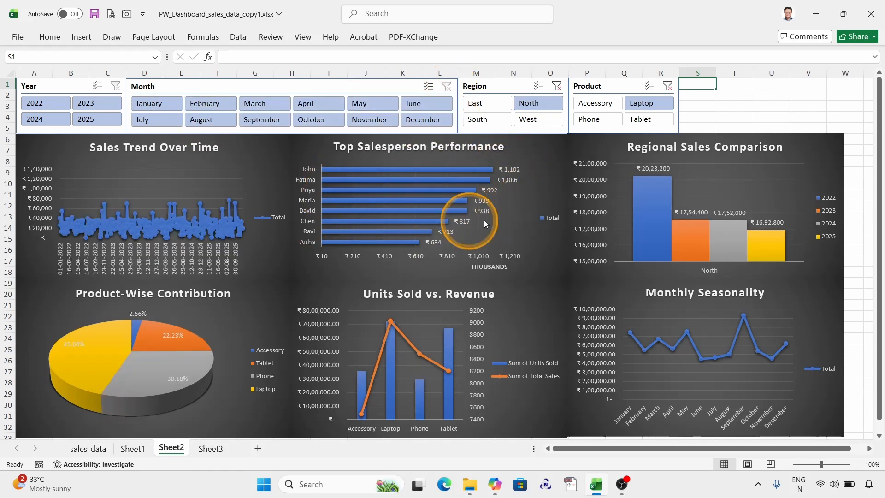
pyautogui.click(46, 105)
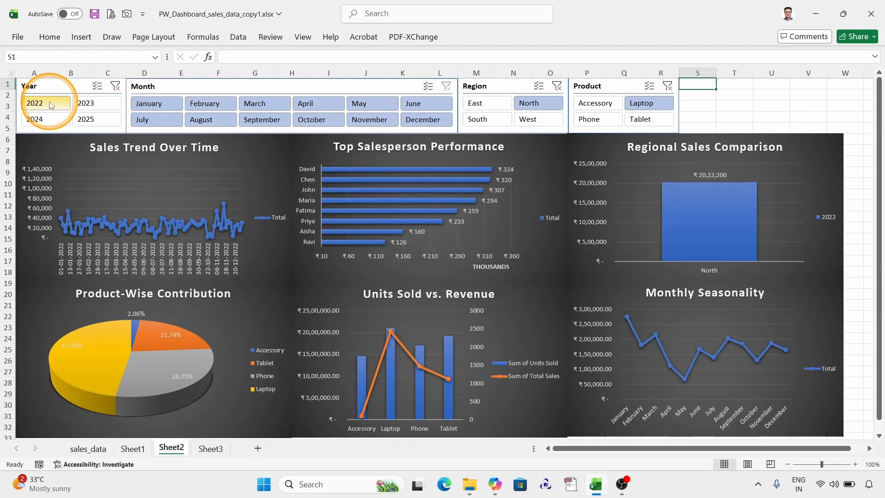
pyautogui.click(479, 104)
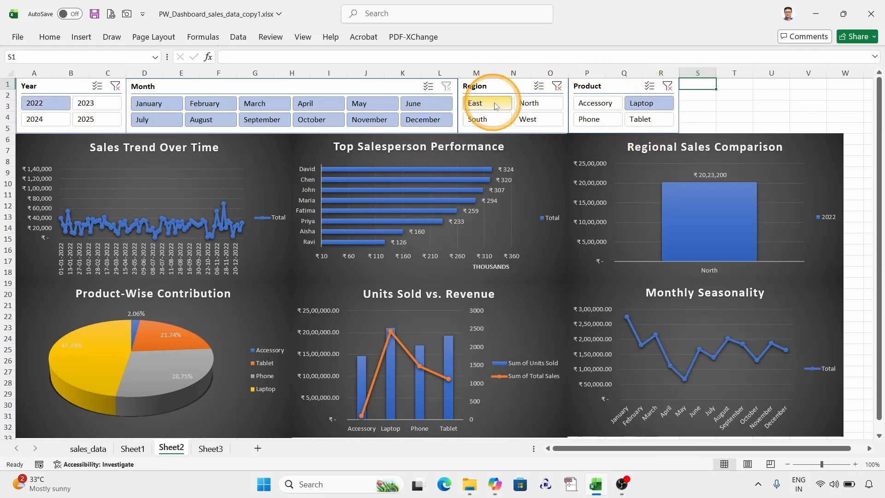
pyautogui.click(556, 86)
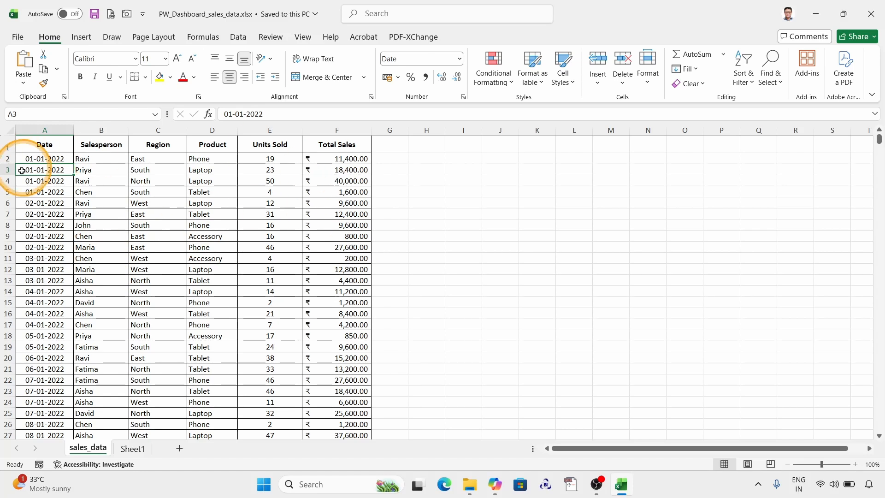
# - Examine the extent of the raw sales data down to its last row and return to the first cell
pyautogui.click(43, 158)
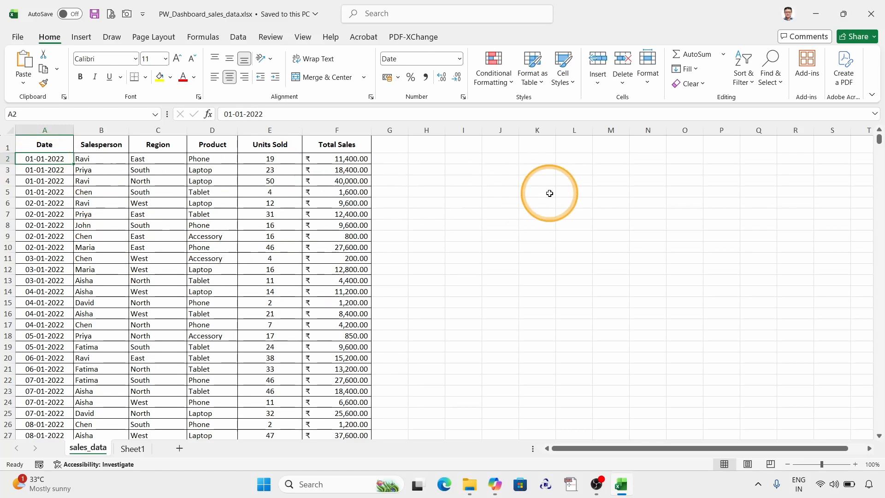
pyautogui.hotkey('ctrl', 'Down')
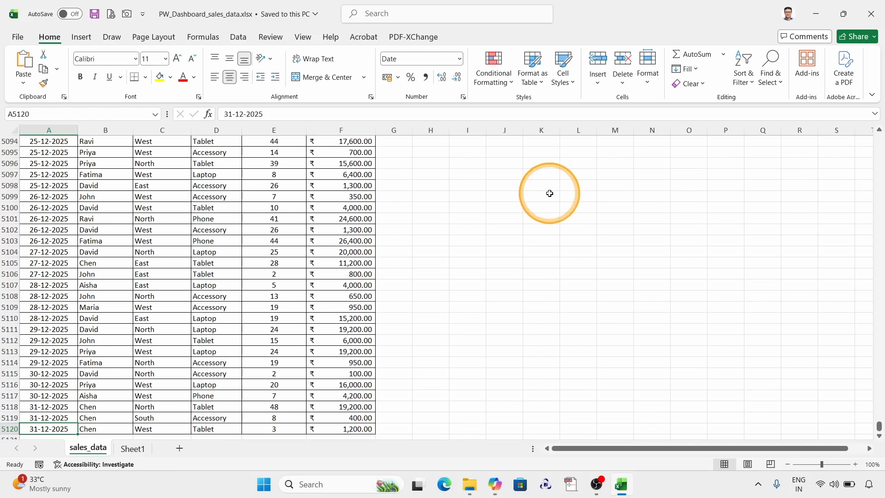
pyautogui.scroll(-2, 112, 412)
pyautogui.scroll(5, 520, 298)
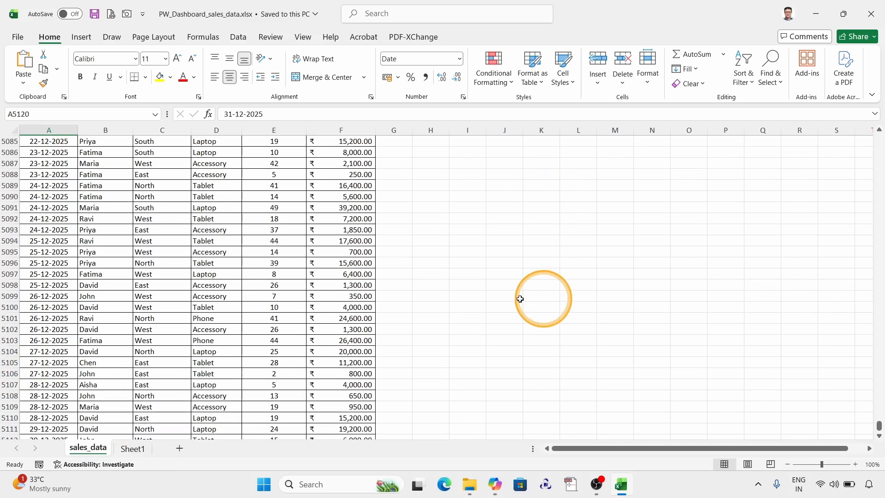
pyautogui.scroll(5, 520, 299)
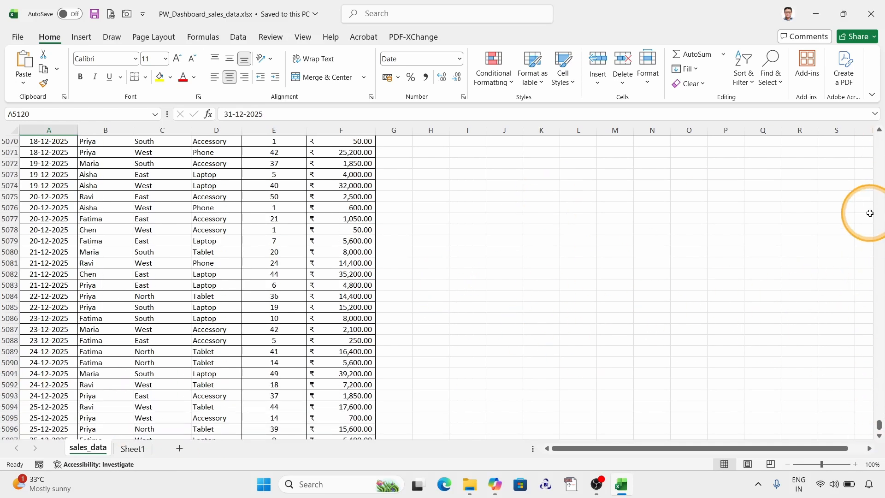
pyautogui.hotkey('ctrl', 'Home')
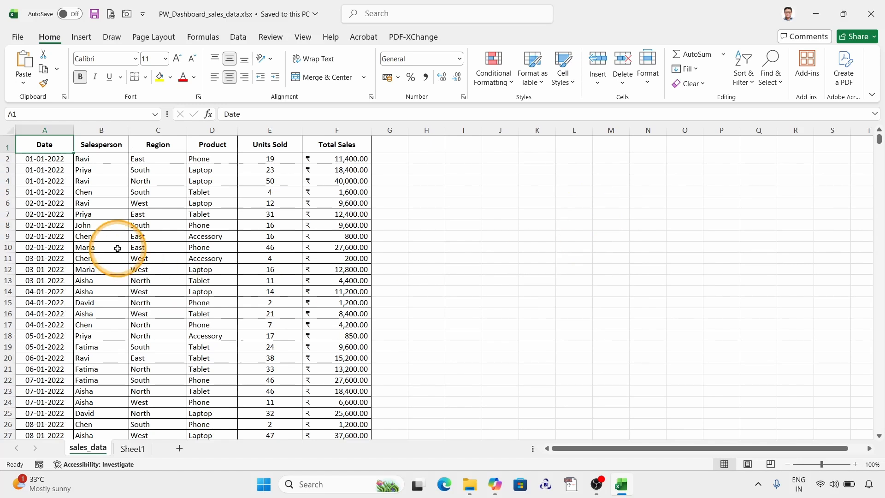
# - Convert the sales data range A1:F5120 into a table with headers
pyautogui.click(102, 246)
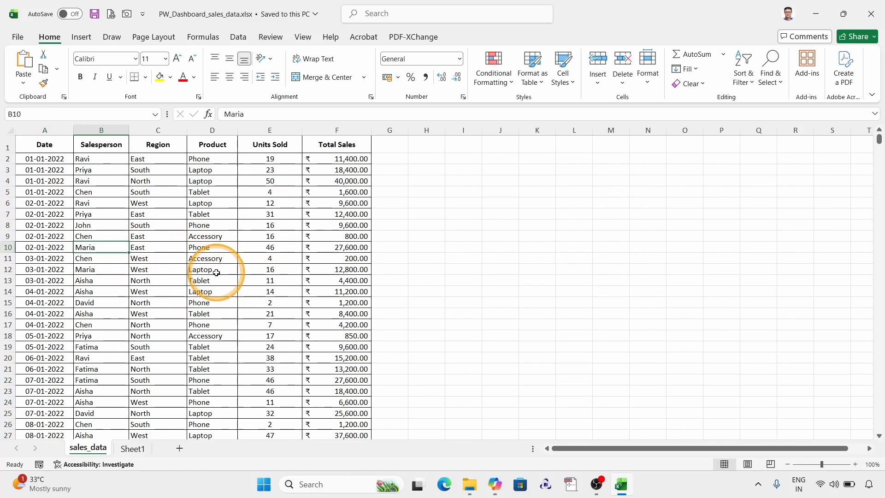
pyautogui.hotkey('ctrl', 't')
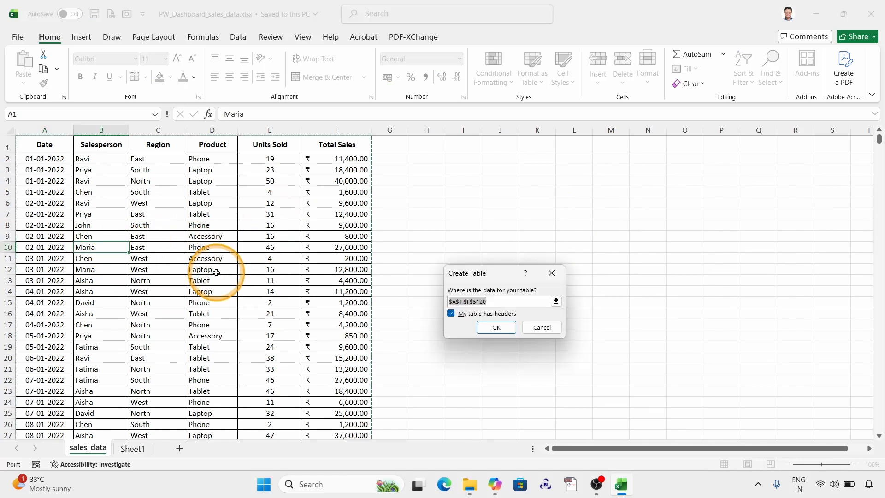
pyautogui.click(496, 326)
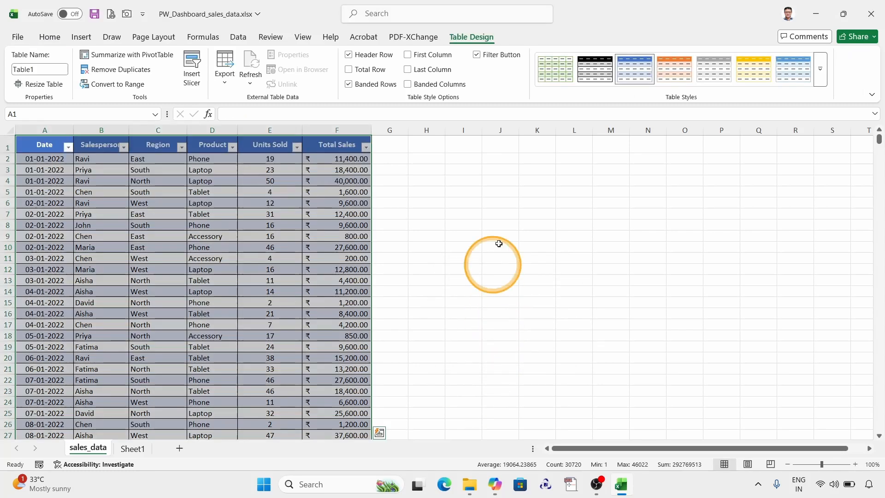
# - Turn off the table's filter buttons and narrow the Total Sales column
pyautogui.click(477, 55)
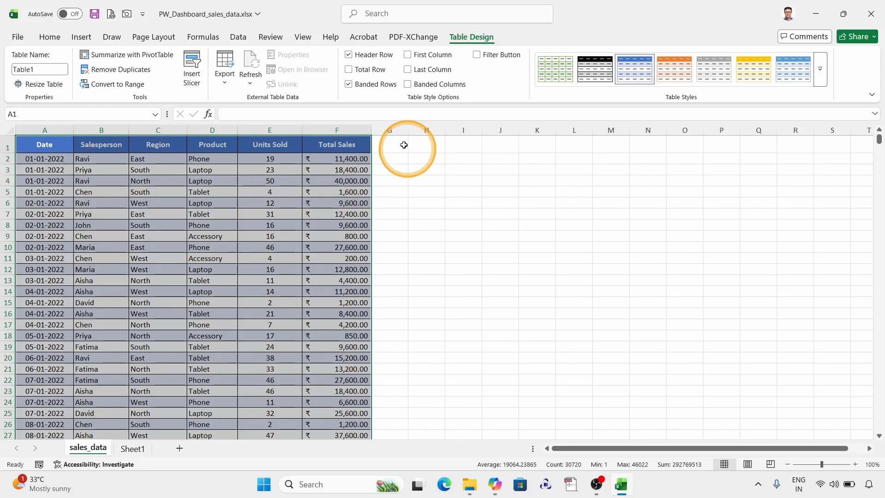
pyautogui.moveTo(375, 129); pyautogui.dragTo(354, 129)
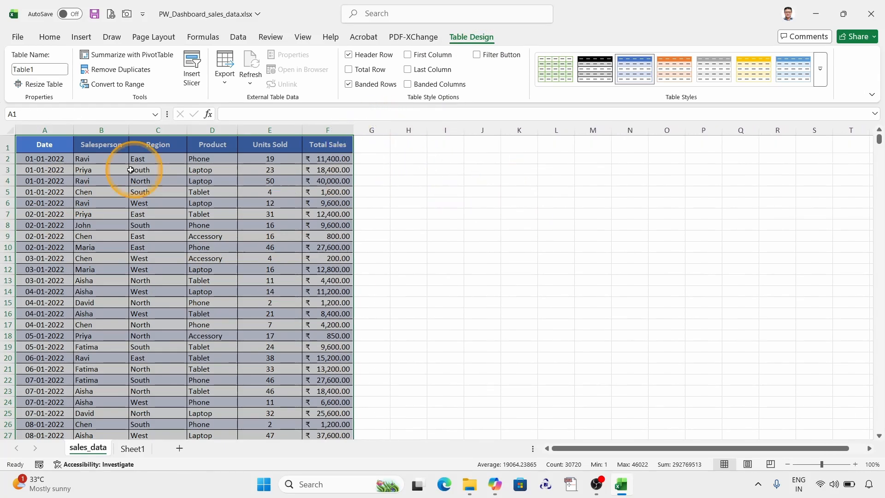
pyautogui.click(106, 161)
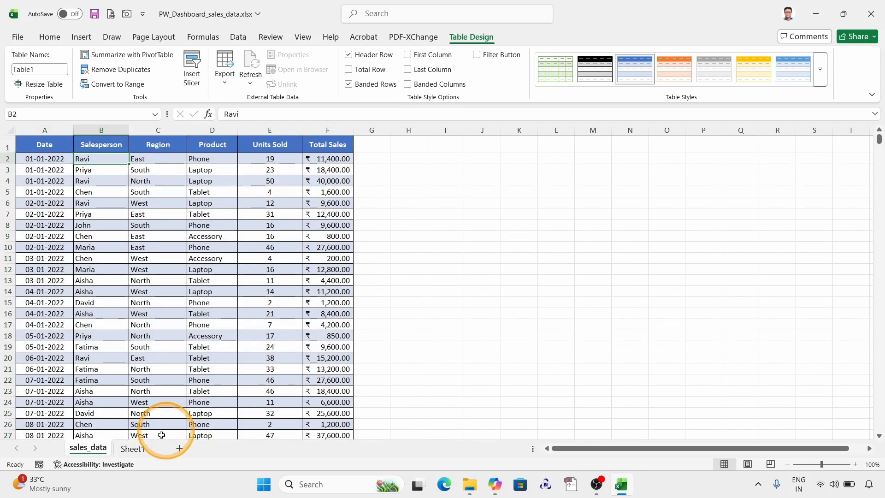
# - Read through the dashboard questions with their pivot layouts and chart types on Sheet1
pyautogui.click(132, 449)
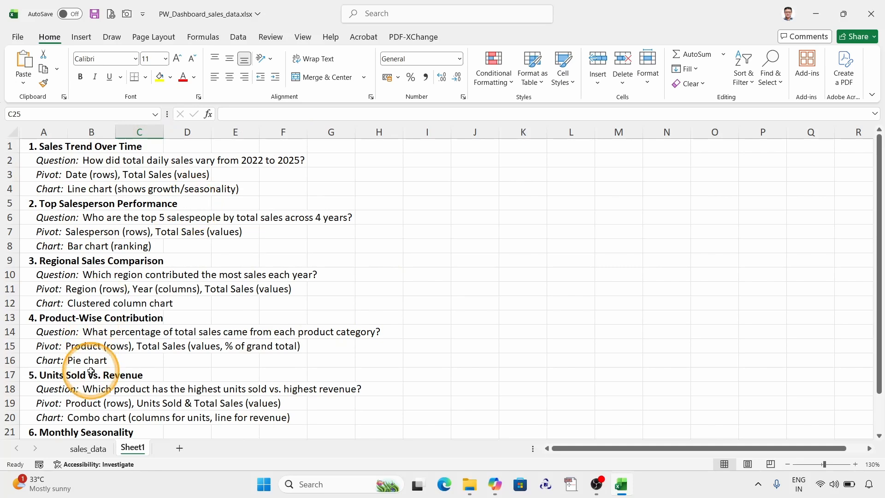
pyautogui.scroll(-2, 90, 371)
pyautogui.scroll(2, 138, 389)
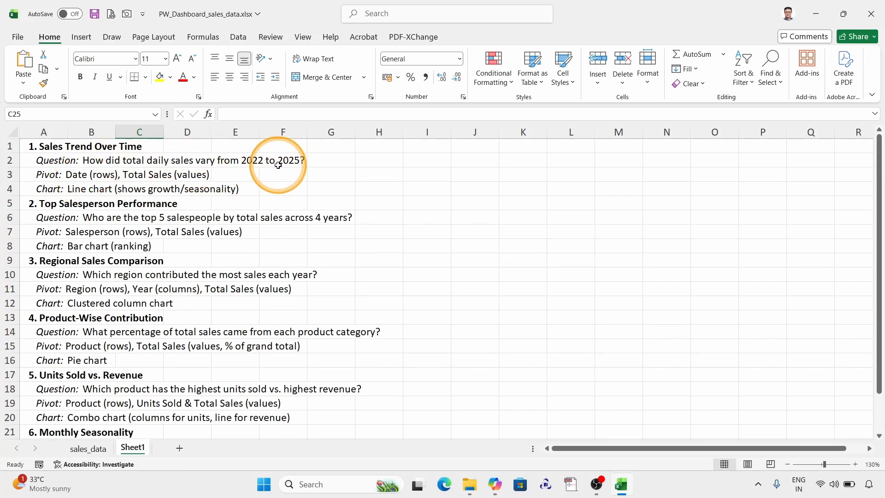
# - Insert two blank columns before the Salesperson column in the sales_data table
pyautogui.click(88, 448)
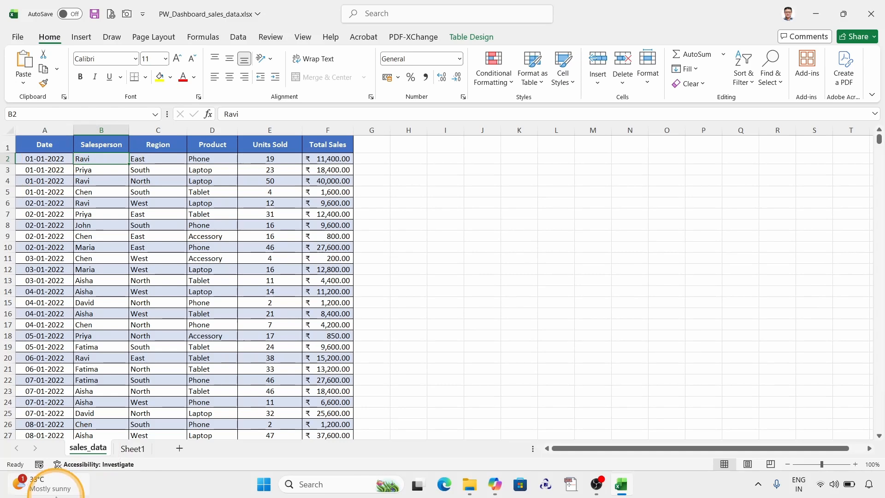
pyautogui.click(101, 130)
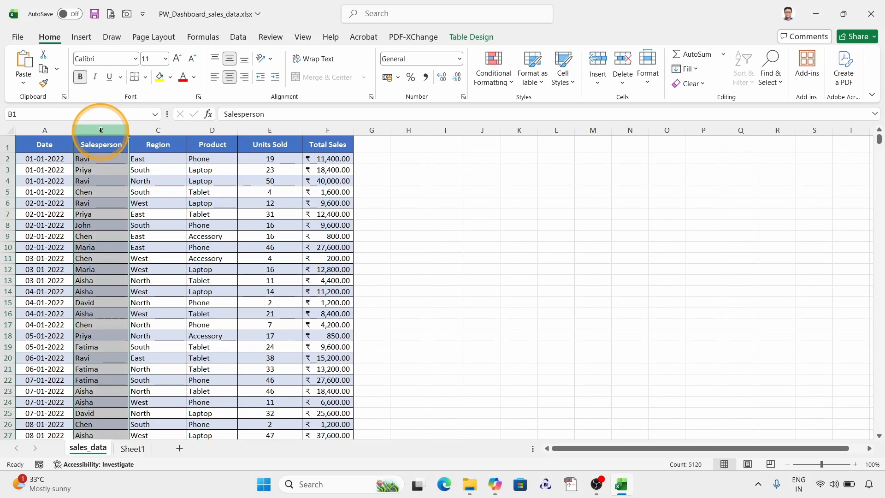
pyautogui.hotkey('ctrl', 'shift', '+')
pyautogui.hotkey('ctrl', 'shift', '+')
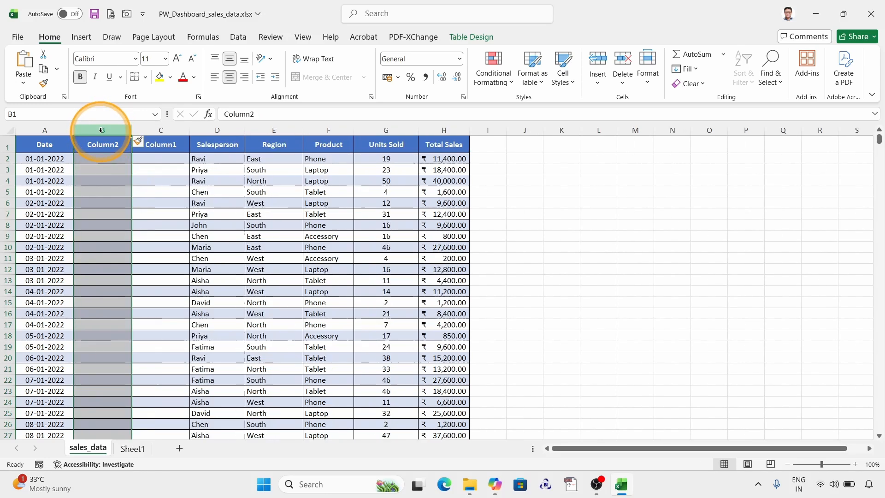
# - Name the two new column headers Month in B1 and Year in C1
pyautogui.doubleClick(238, 114)
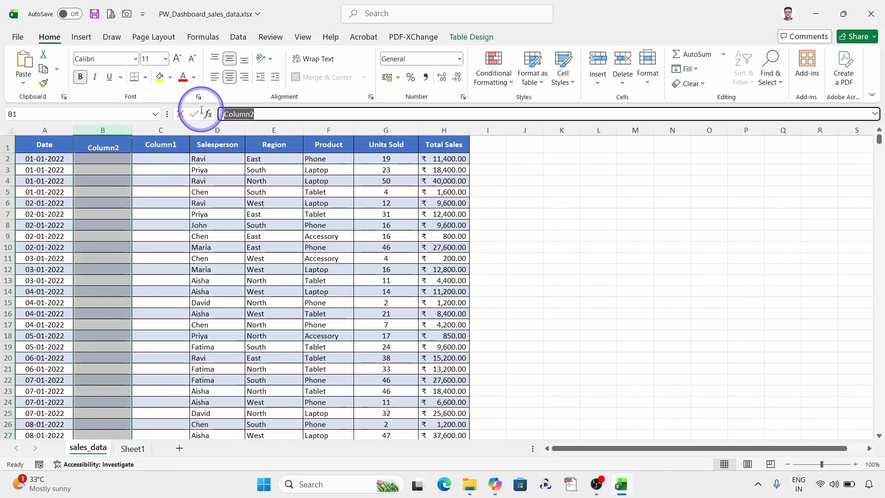
pyautogui.write('Month')
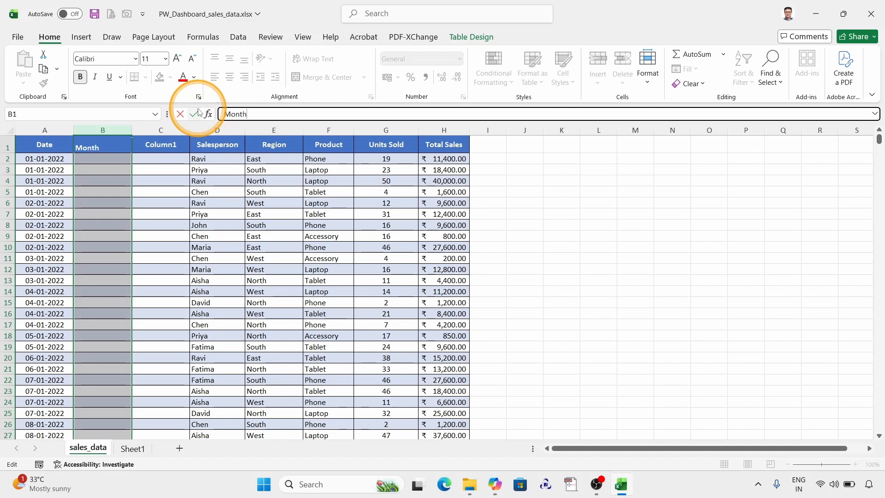
pyautogui.click(194, 113)
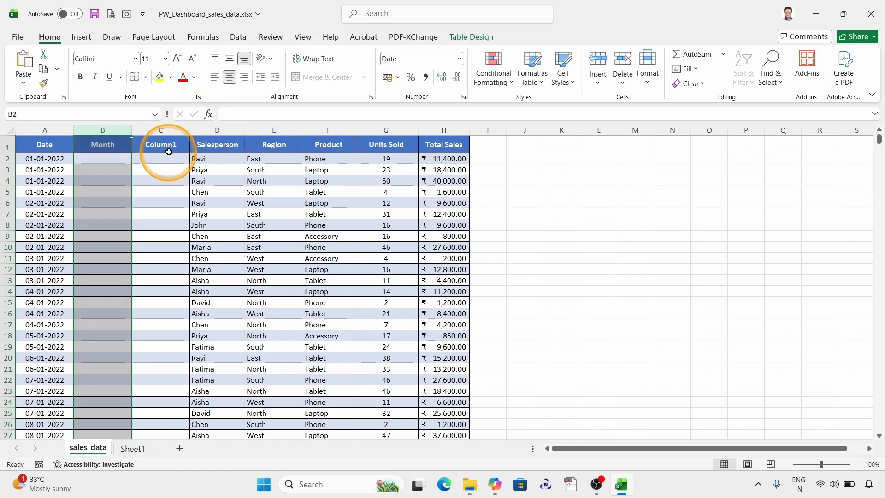
pyautogui.click(168, 146)
pyautogui.moveTo(256, 114); pyautogui.dragTo(177, 112)
pyautogui.write('Year')
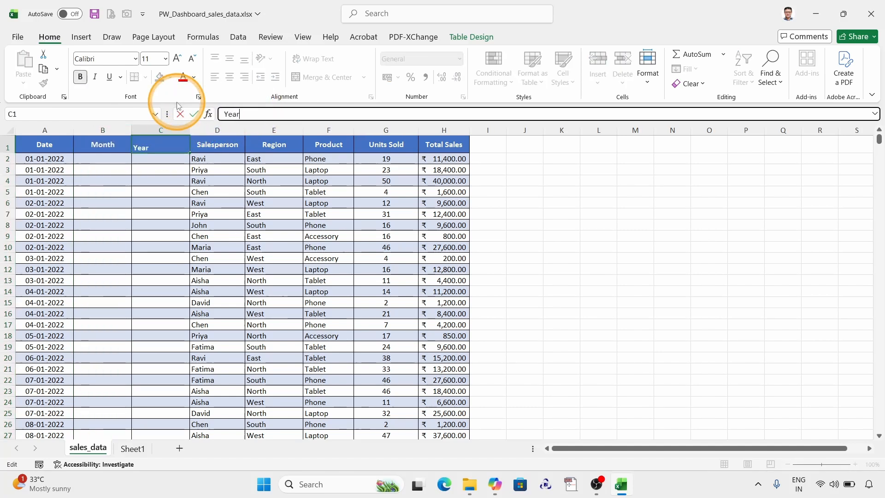
pyautogui.press('Return')
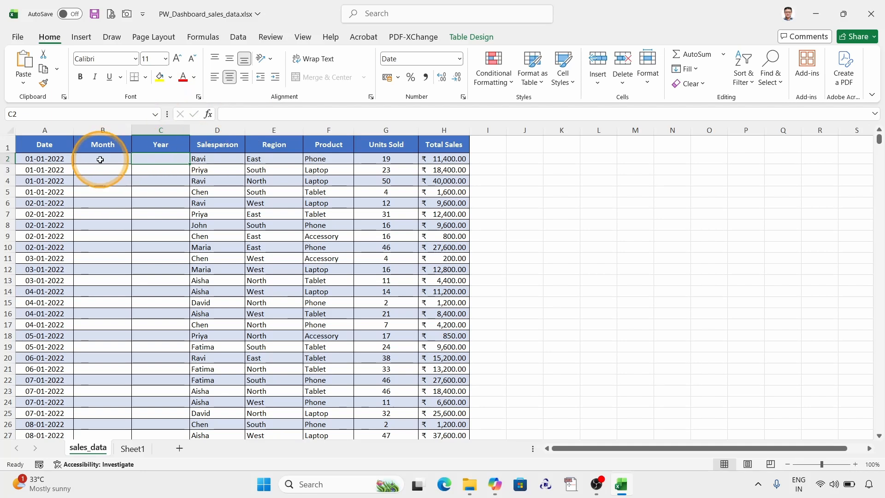
pyautogui.click(100, 159)
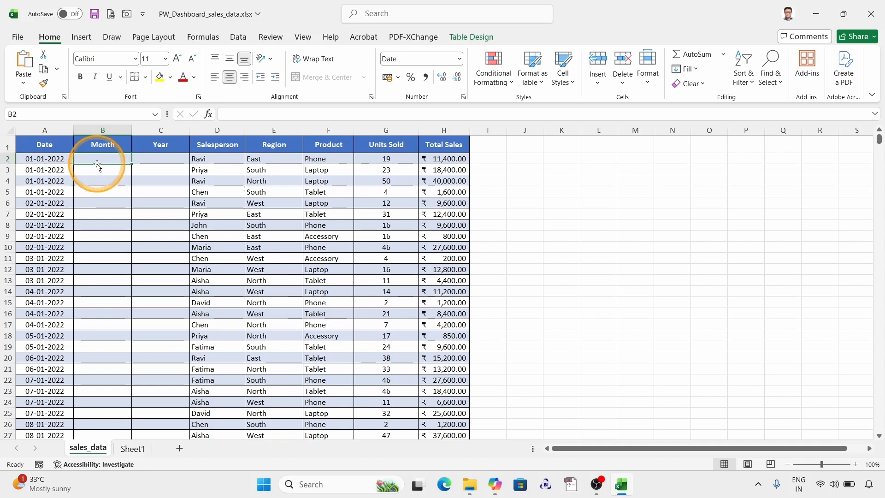
pyautogui.write('=')
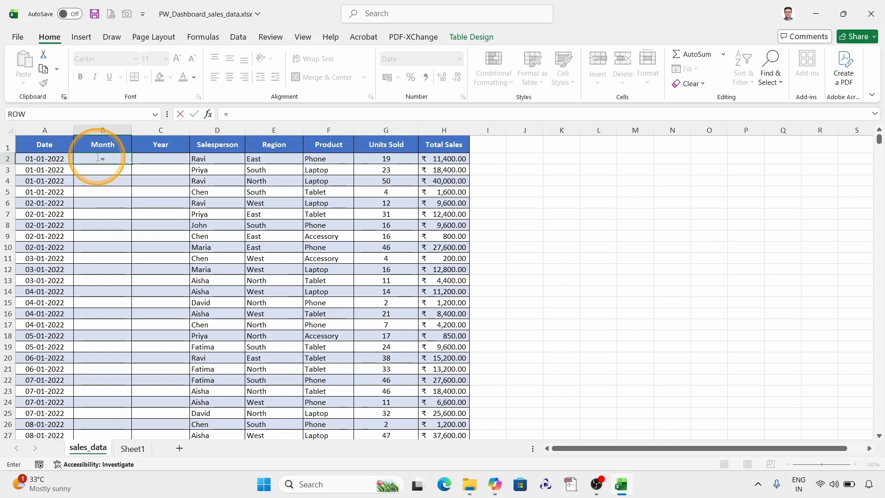
pyautogui.write('text')
pyautogui.press('Tab')
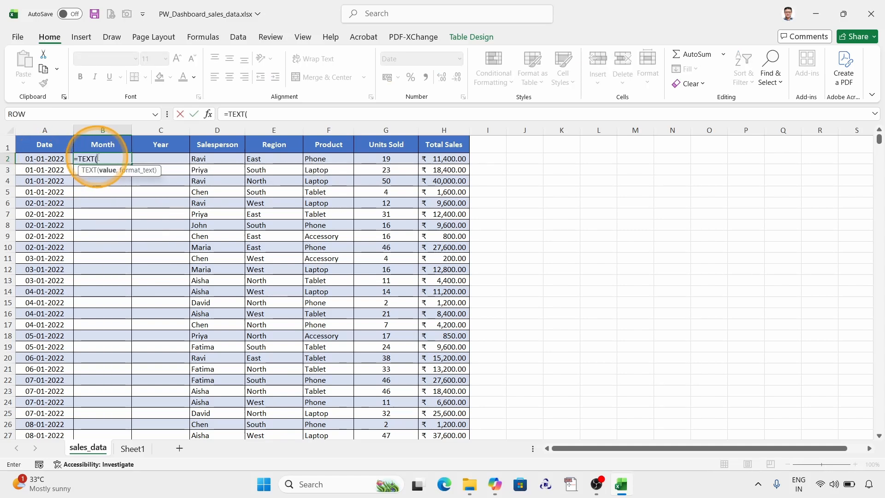
pyautogui.click(45, 158)
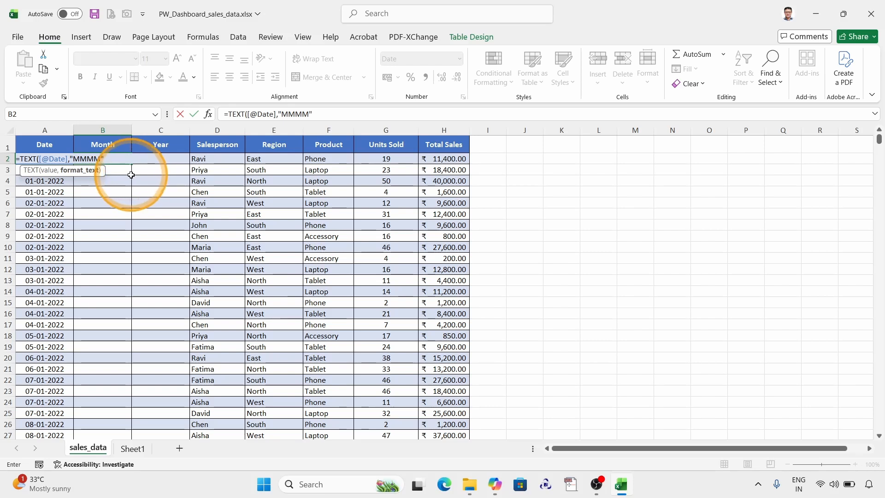
pyautogui.press('Return')
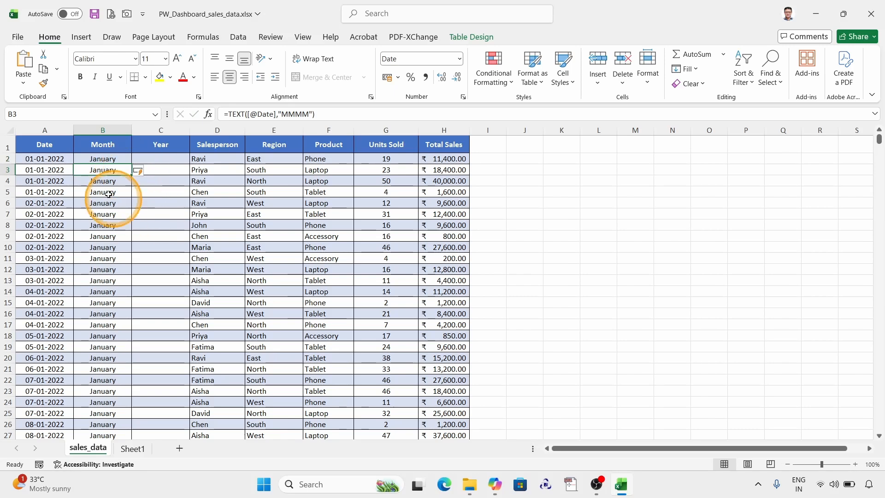
pyautogui.scroll(-17, 108, 194)
pyautogui.scroll(-10, 120, 354)
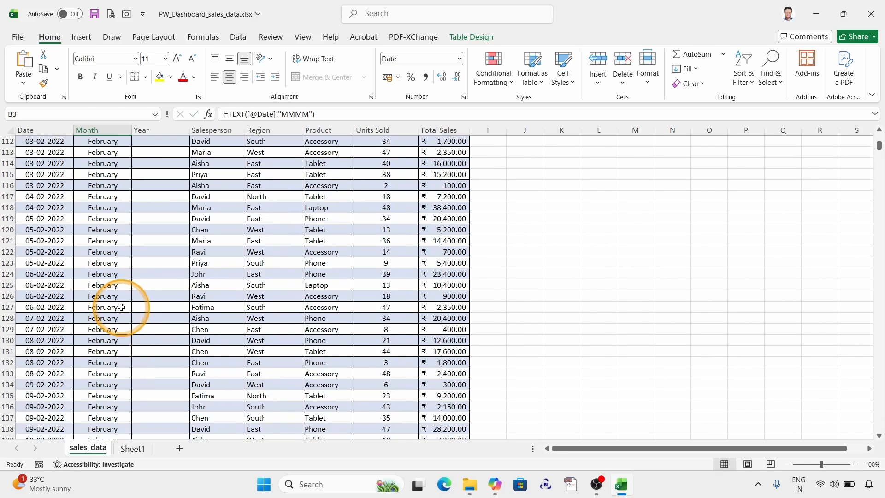
pyautogui.scroll(20, 129, 306)
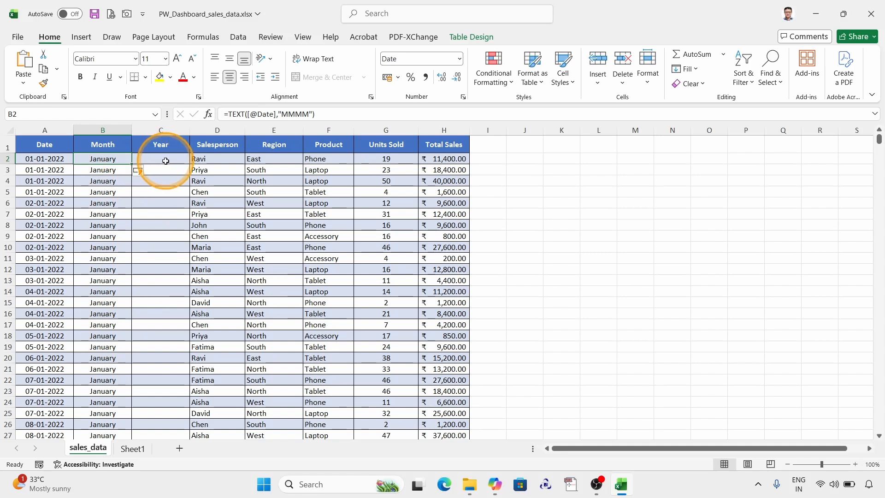
pyautogui.click(165, 161)
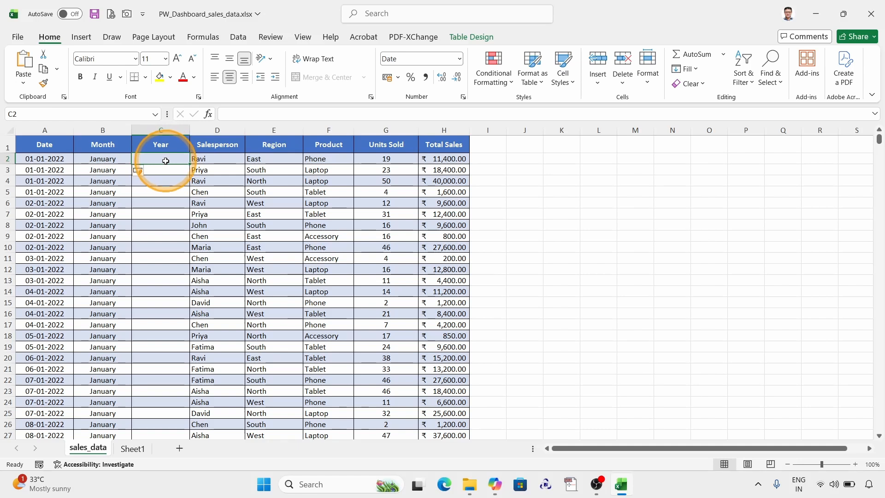
pyautogui.write('=text')
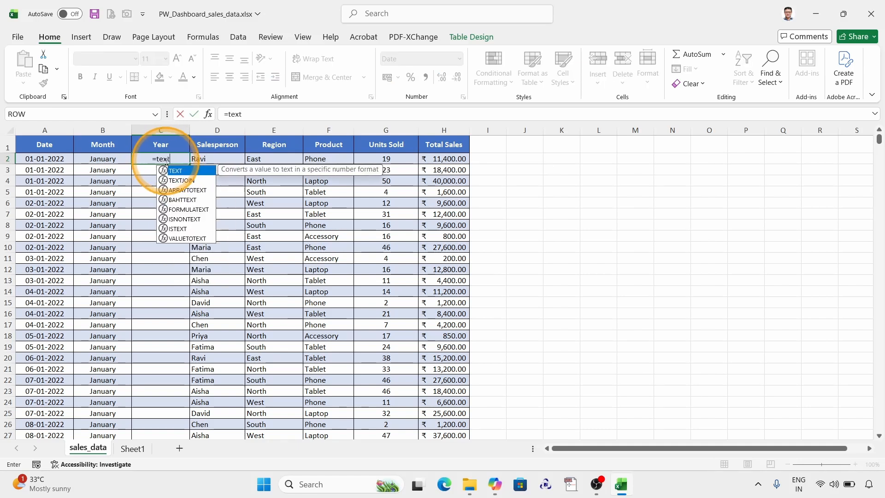
pyautogui.press('Tab')
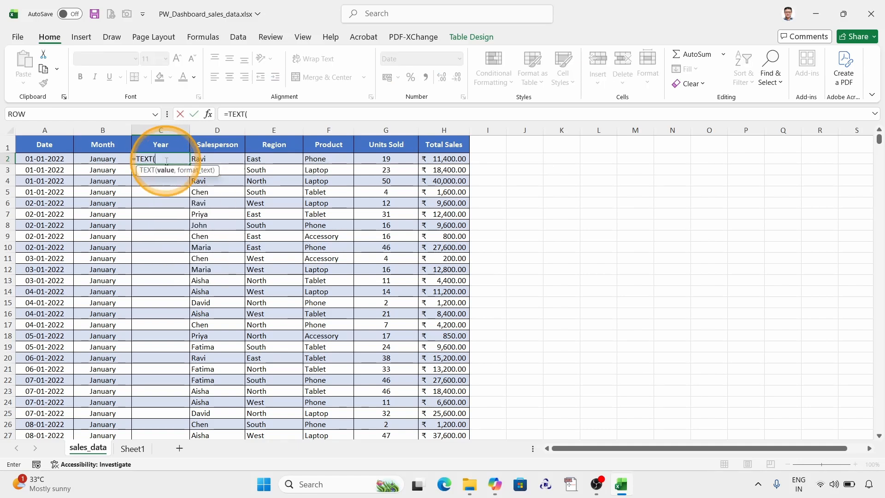
pyautogui.click(43, 164)
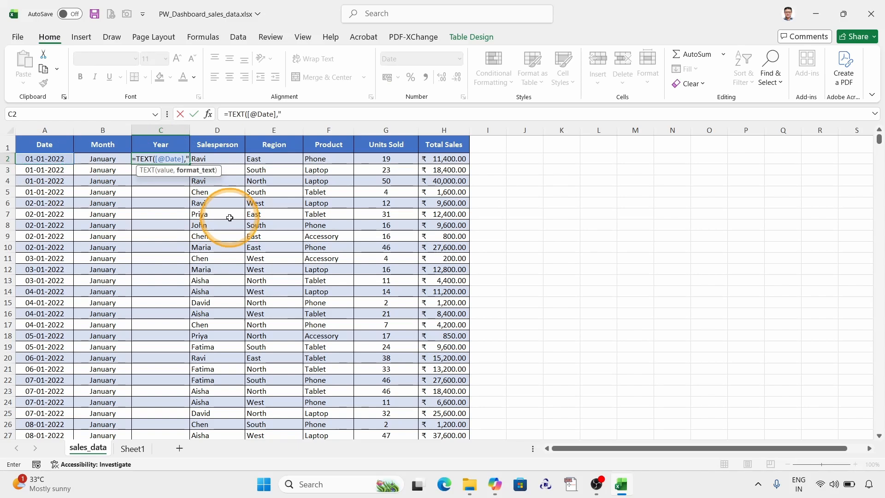
pyautogui.write(',"YYYY')
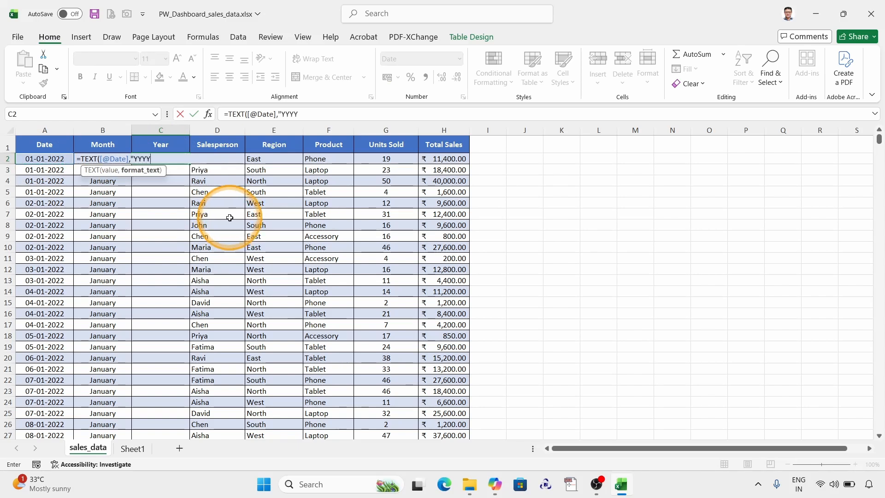
pyautogui.write('"')
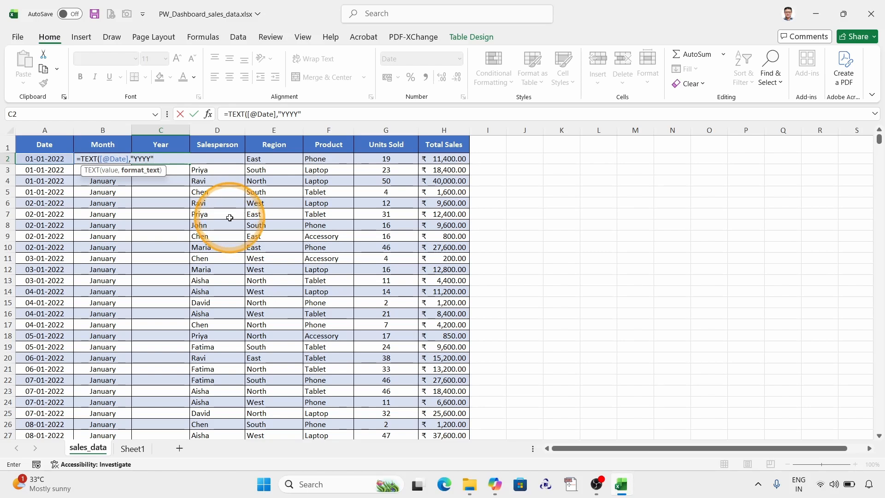
pyautogui.write(')')
pyautogui.press('Return')
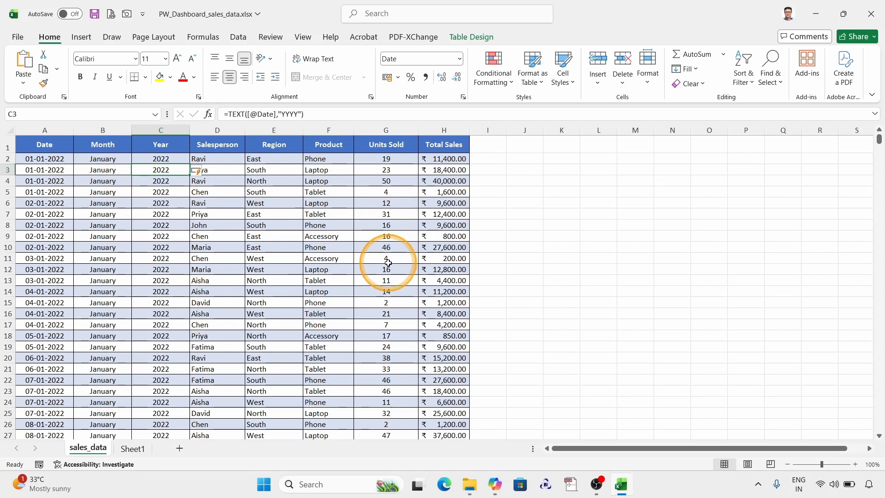
# - Review the dashboard questions on Sheet1, create a PivotTable from Table1 on a new worksheet, and place that sheet after Sheet1
pyautogui.click(133, 449)
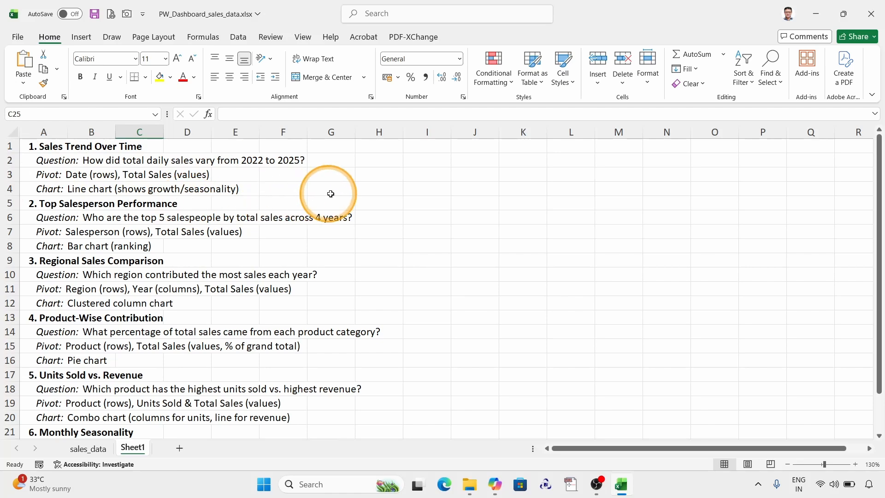
pyautogui.scroll(-3, 179, 222)
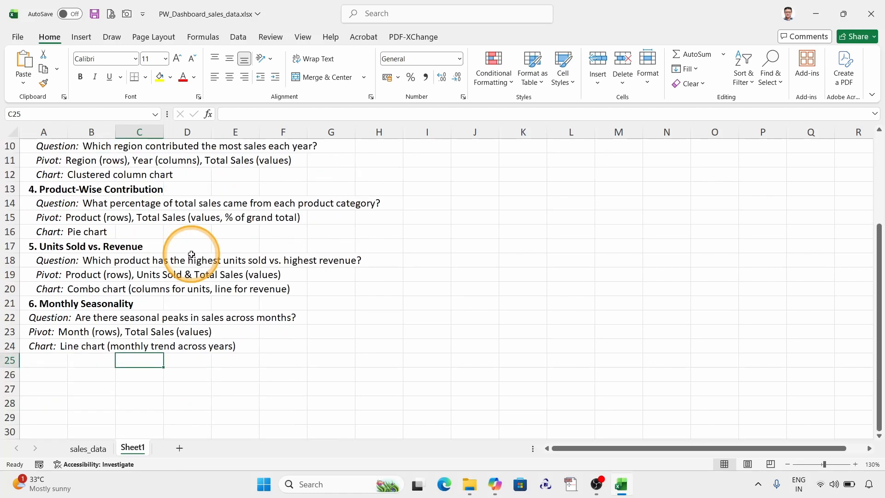
pyautogui.scroll(3, 20, 158)
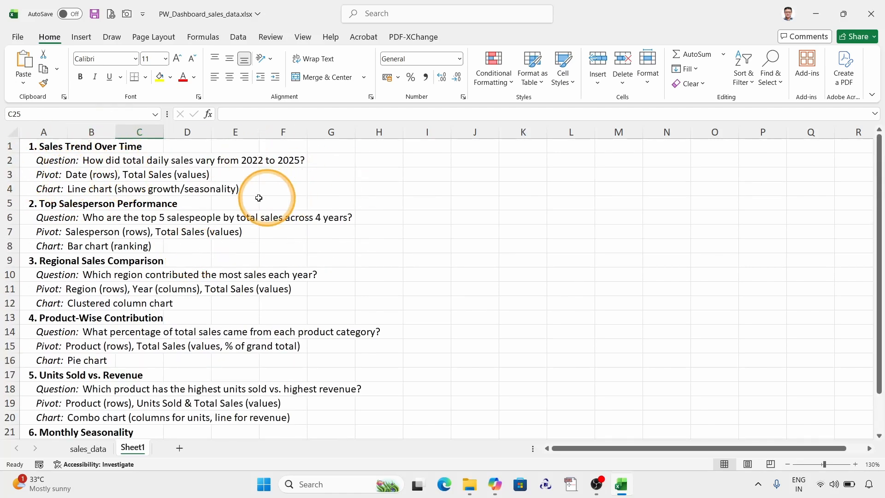
pyautogui.click(89, 449)
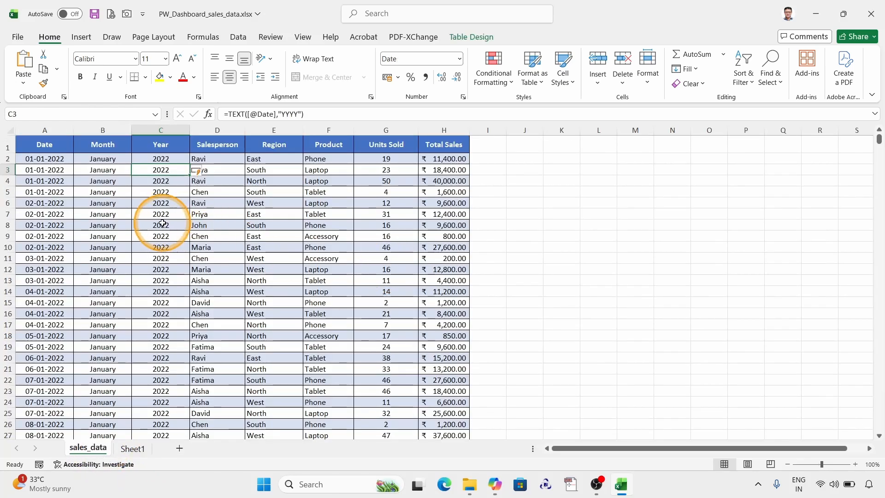
pyautogui.click(164, 223)
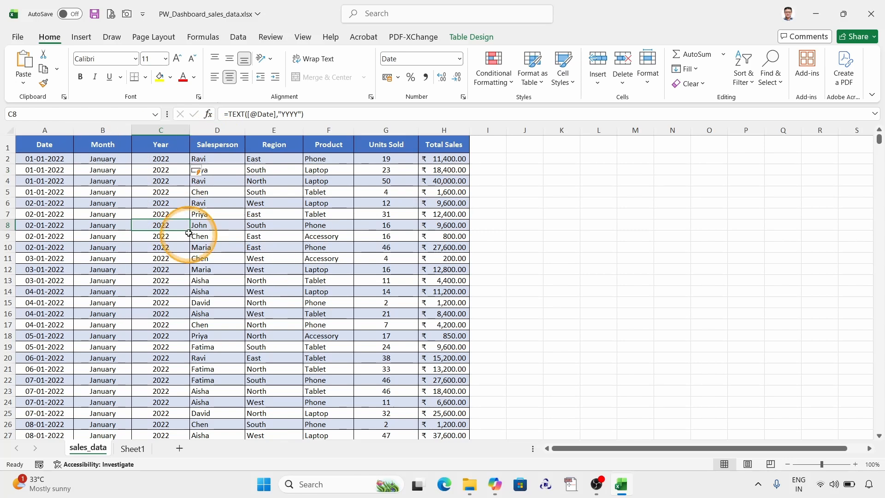
pyautogui.click(239, 240)
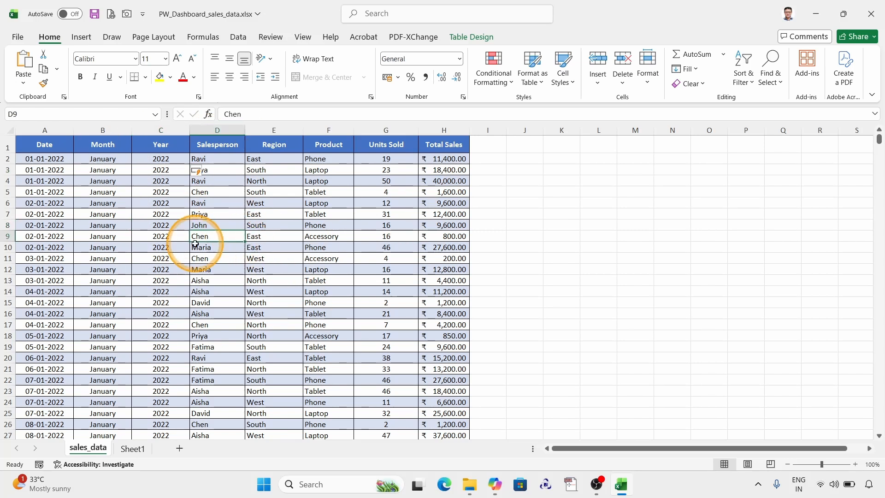
pyautogui.click(81, 38)
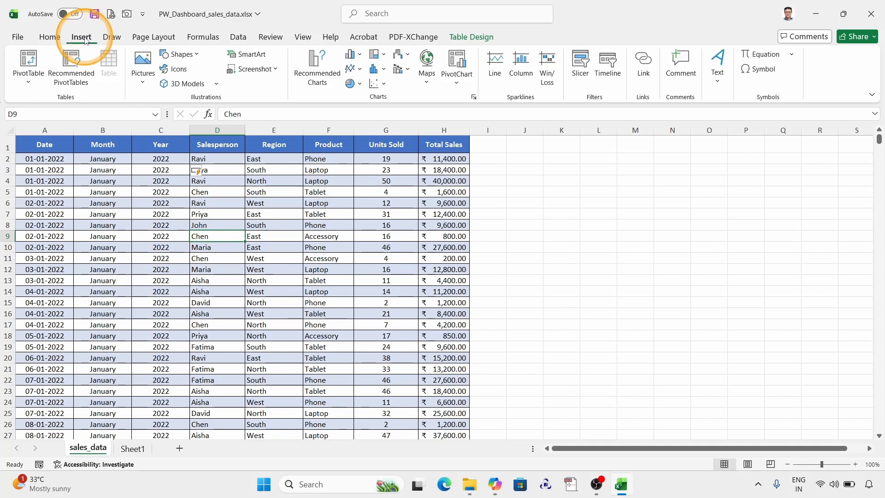
pyautogui.click(29, 70)
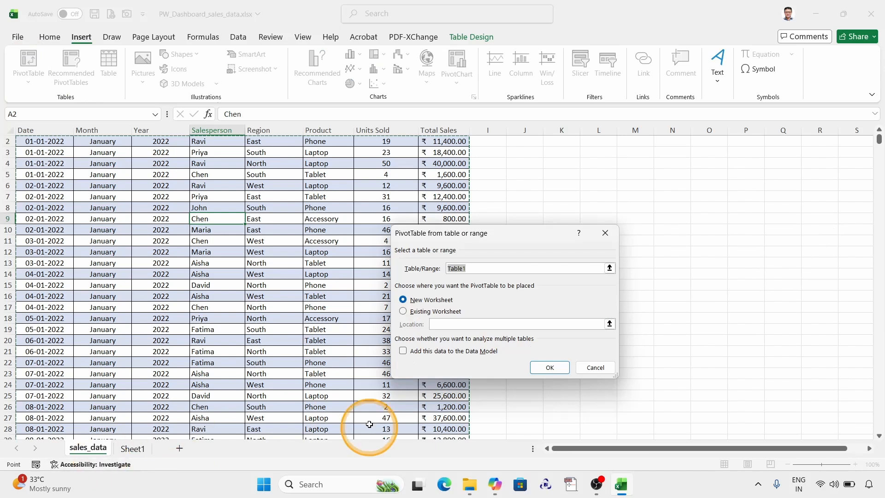
pyautogui.click(550, 368)
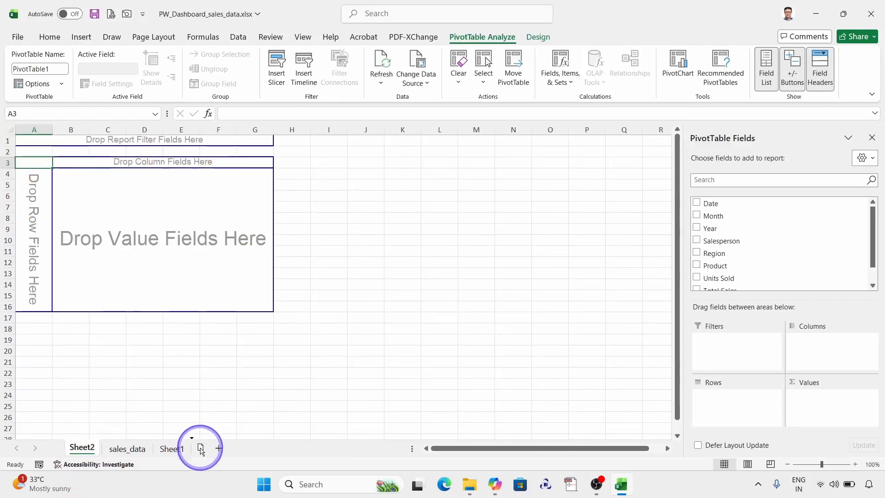
pyautogui.moveTo(201, 451); pyautogui.dragTo(201, 450)
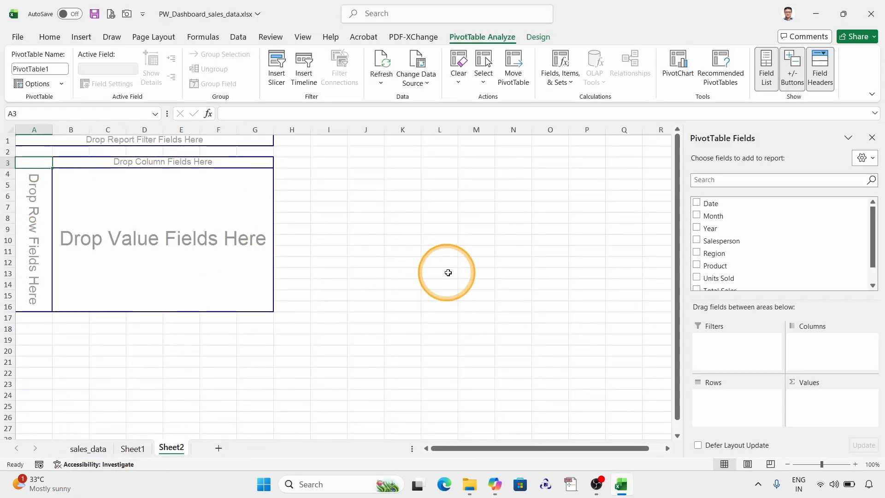
# - Set up the Sheet2 PivotTable with Date in rows and Total Sales summed as values
pyautogui.click(130, 450)
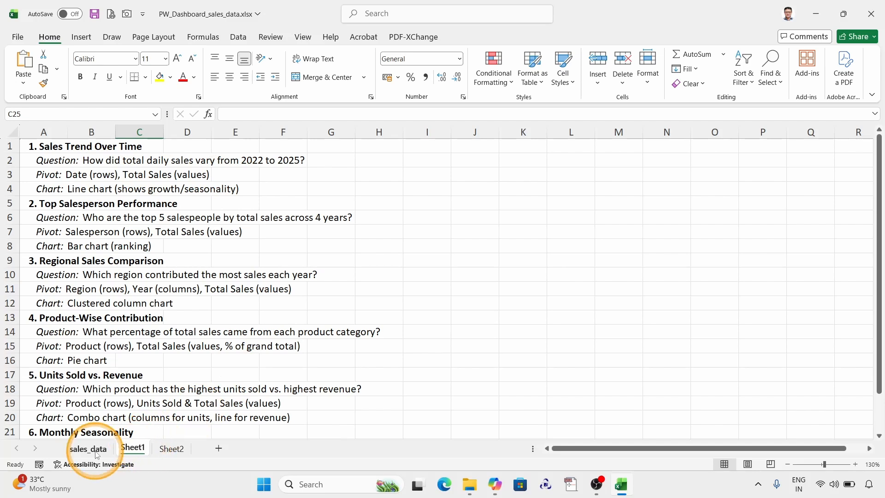
pyautogui.click(172, 449)
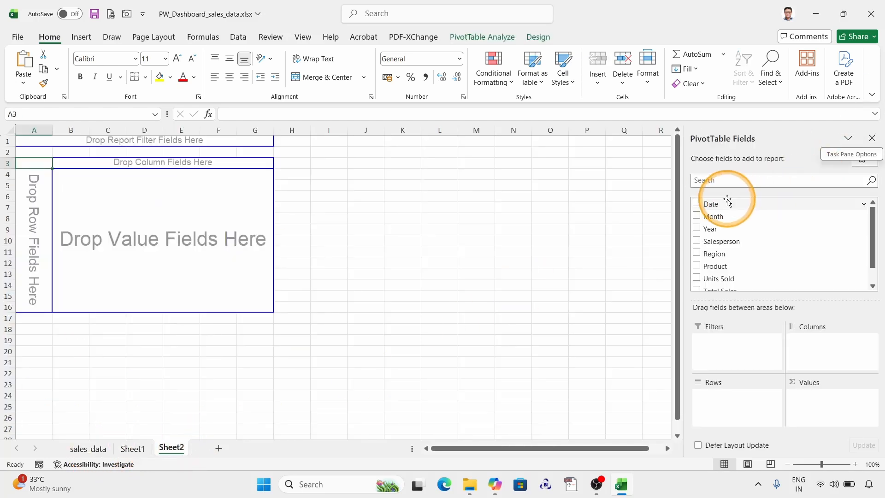
pyautogui.moveTo(723, 204); pyautogui.dragTo(34, 194)
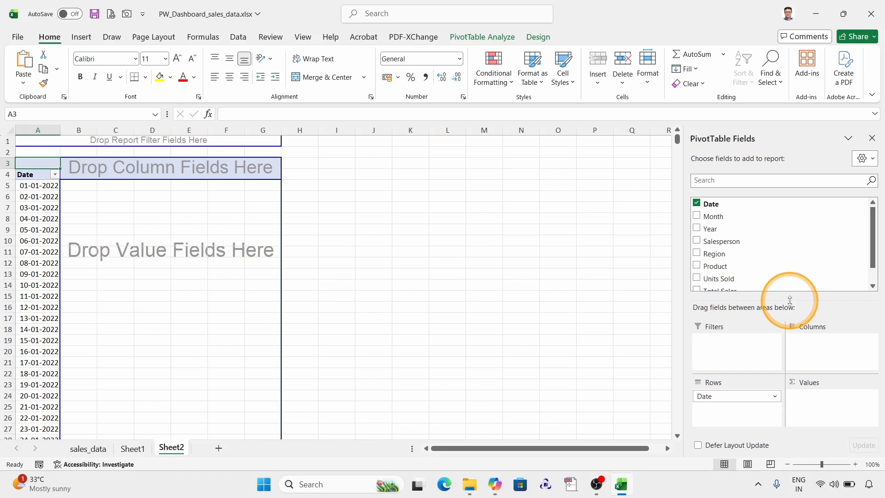
pyautogui.moveTo(790, 300); pyautogui.dragTo(793, 322)
pyautogui.moveTo(710, 291); pyautogui.dragTo(162, 211)
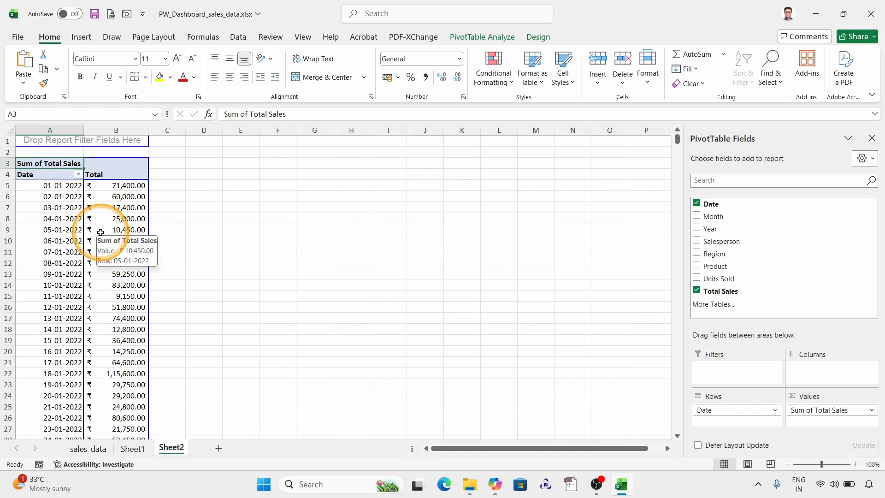
# - Insert a Line PivotChart of total sales by date and shift it slightly closer to the PivotTable
pyautogui.click(481, 37)
pyautogui.click(683, 64)
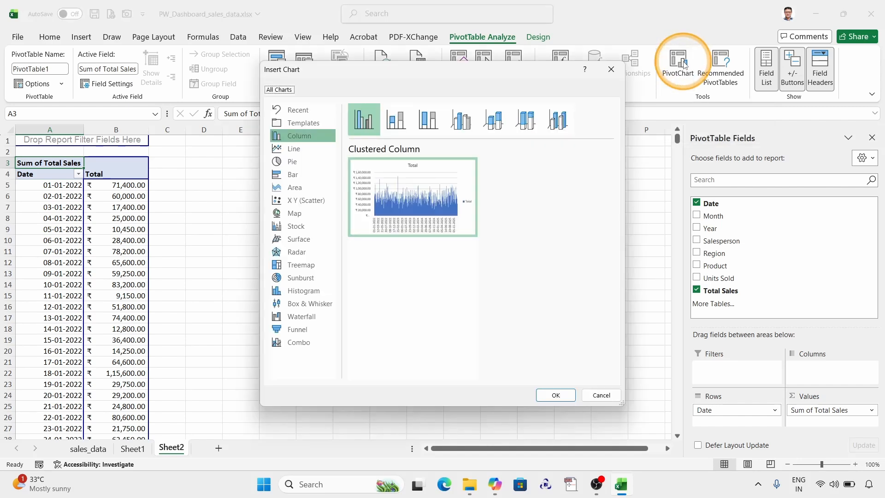
pyautogui.click(301, 150)
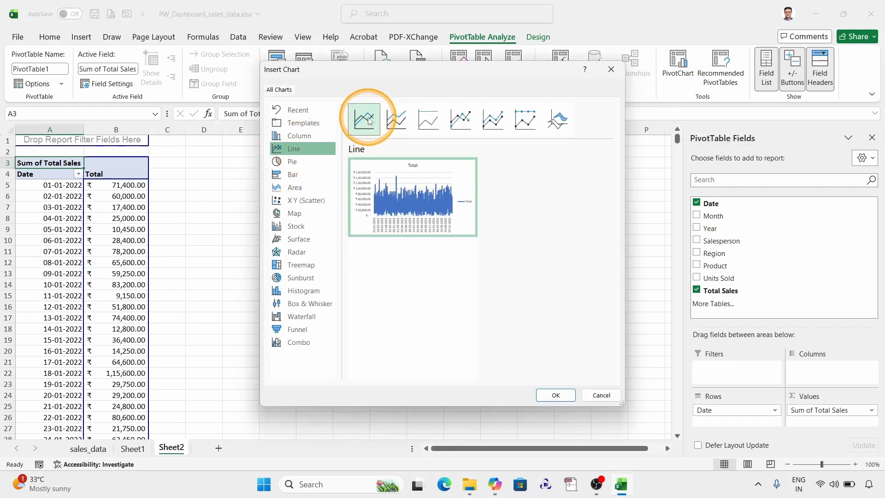
pyautogui.click(563, 395)
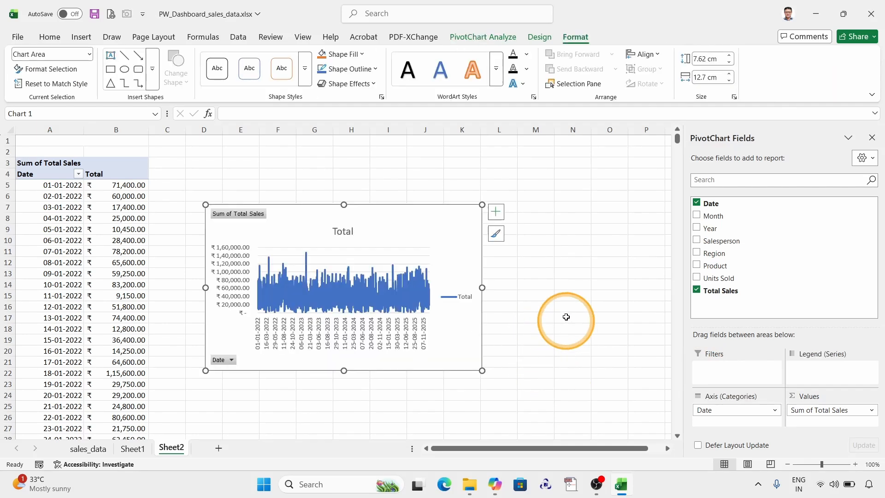
pyautogui.moveTo(393, 206); pyautogui.dragTo(375, 201)
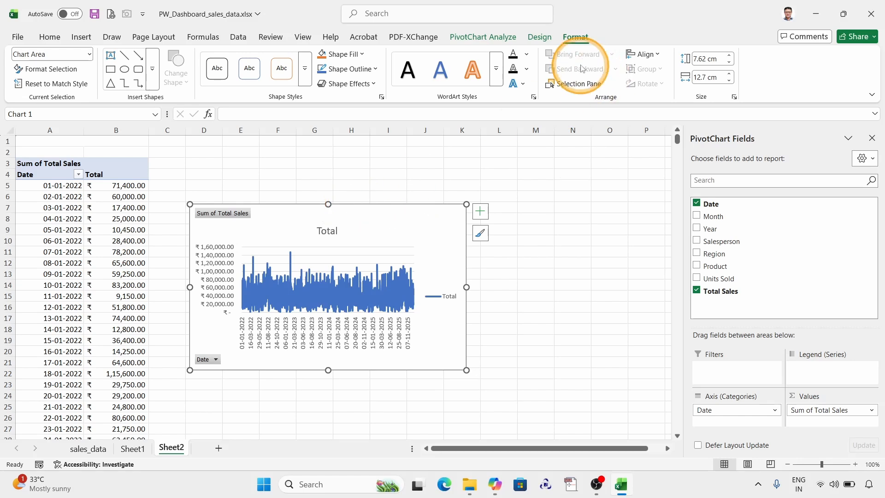
# - Cut the line PivotChart from Sheet2, paste it at A3 on a new worksheet, and nudge it slightly down
pyautogui.click(501, 37)
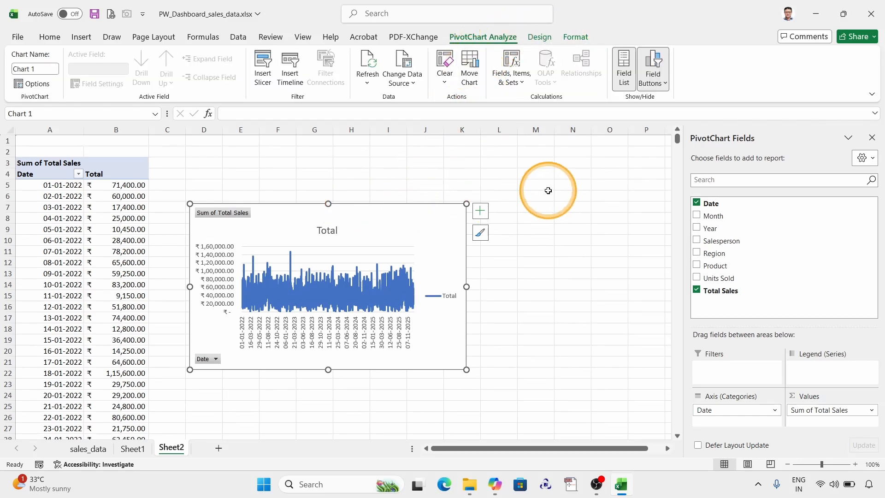
pyautogui.click(480, 211)
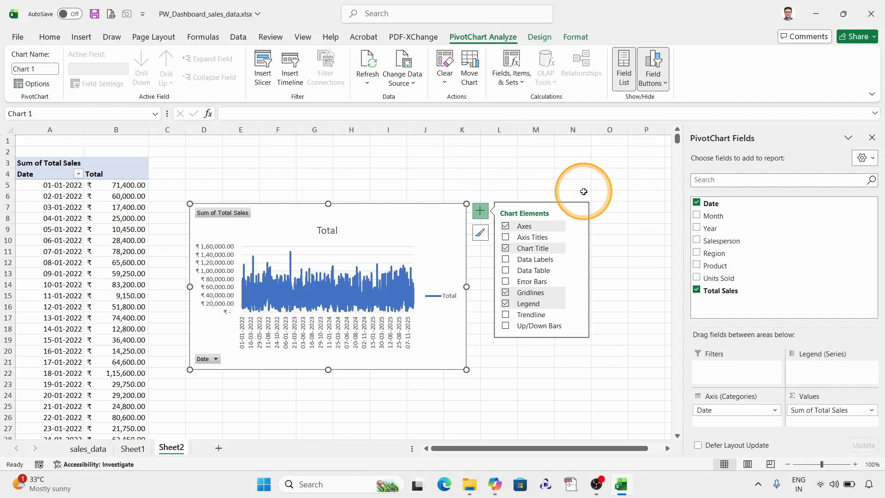
pyautogui.press('Delete')
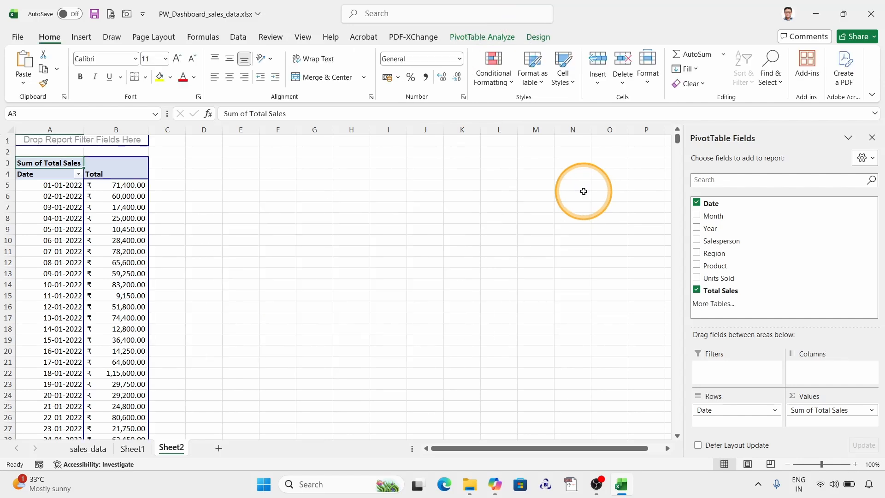
pyautogui.click(219, 449)
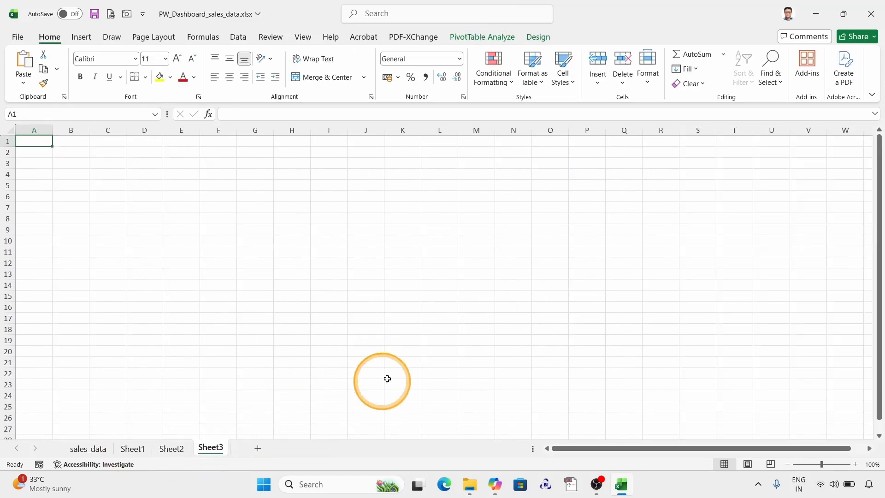
pyautogui.click(37, 166)
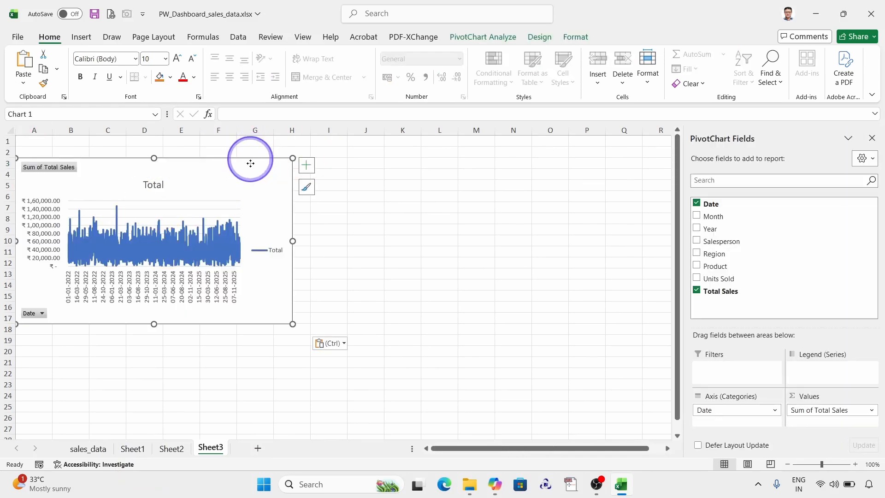
pyautogui.moveTo(251, 163); pyautogui.dragTo(249, 169)
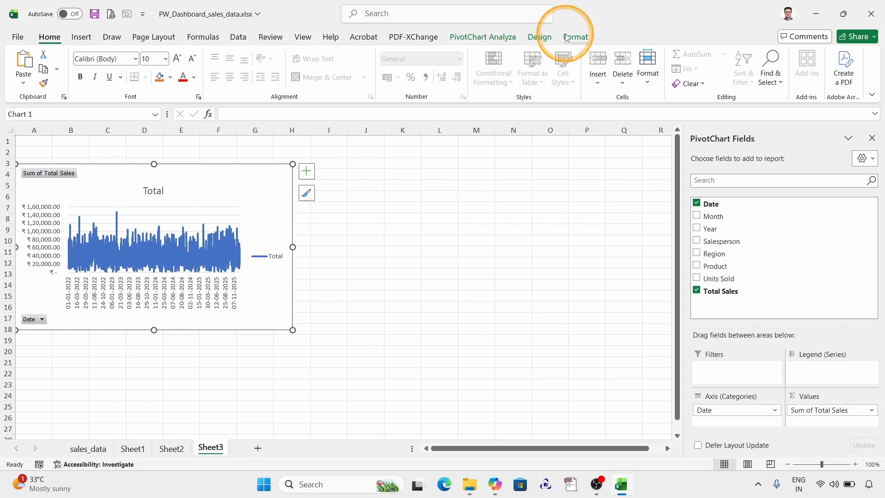
# - Apply the dark-background chart style with line markers to the PivotChart and move it down to start at row 4
pyautogui.click(537, 38)
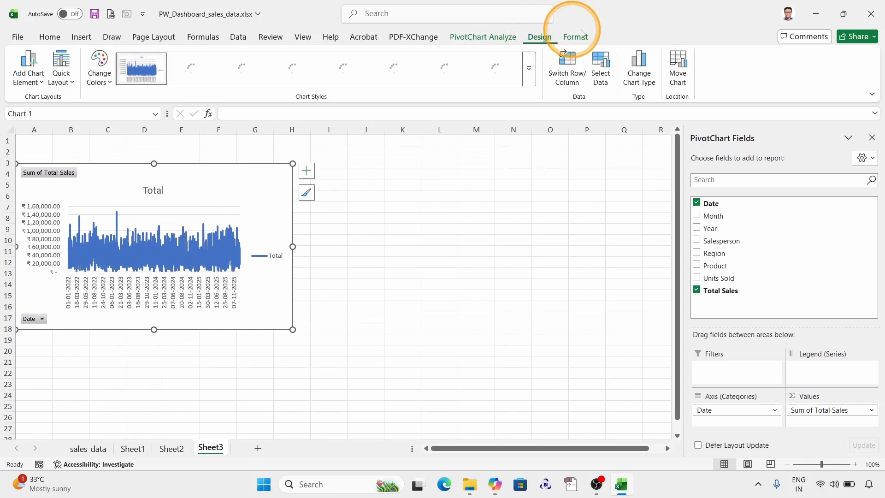
pyautogui.click(530, 74)
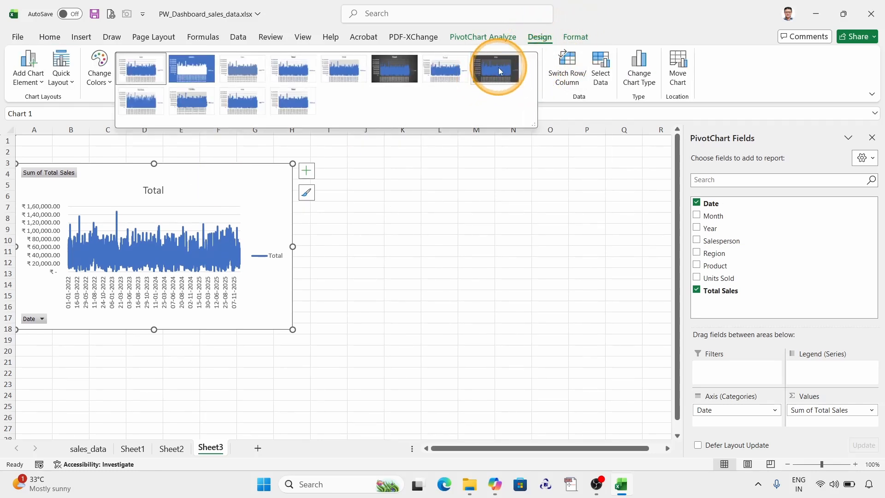
pyautogui.click(405, 76)
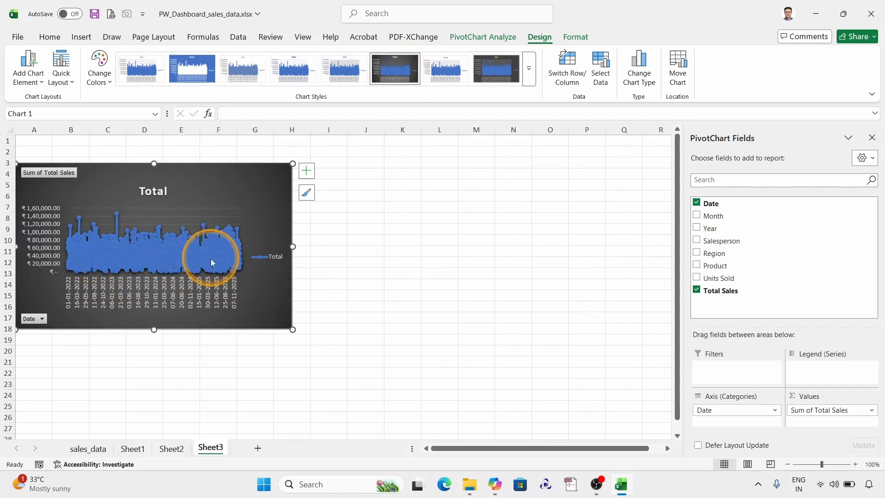
pyautogui.moveTo(240, 166); pyautogui.dragTo(239, 174)
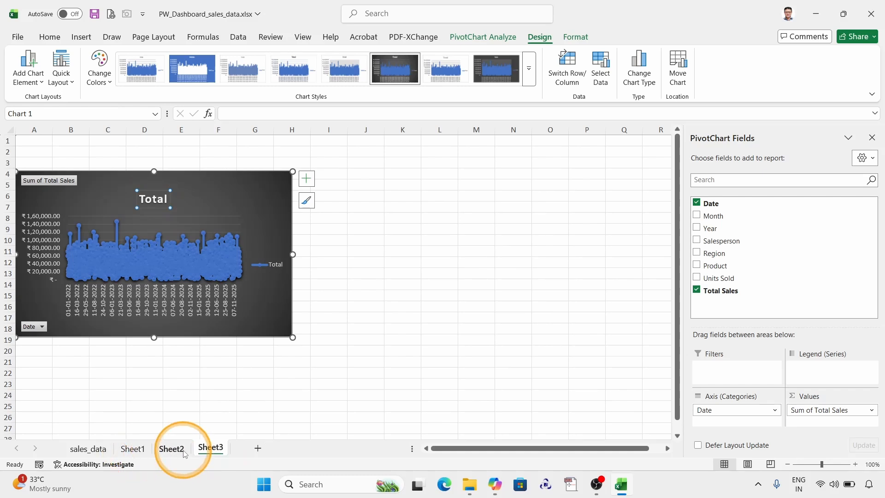
# - Replace the line PivotChart's title on Sheet3 with the first heading text from Sheet1, "Sales Trend Over Time"
pyautogui.click(133, 448)
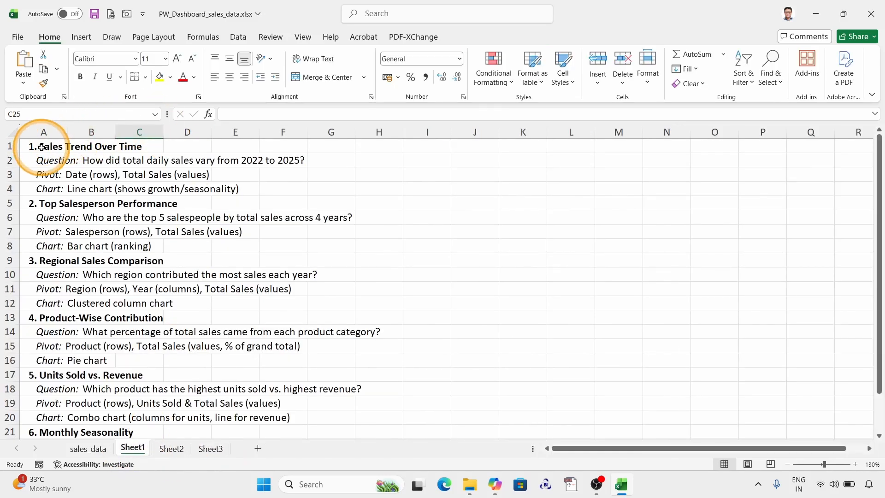
pyautogui.doubleClick(40, 147)
pyautogui.moveTo(40, 147); pyautogui.dragTo(120, 150)
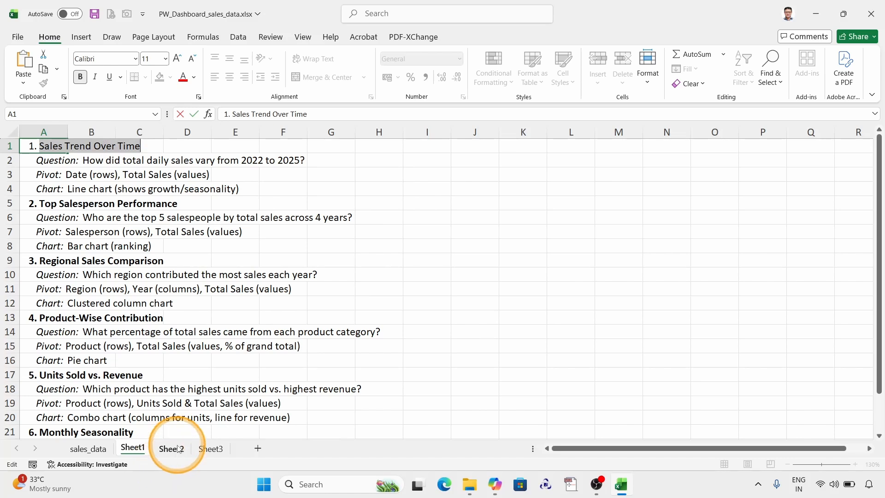
pyautogui.click(211, 449)
pyautogui.click(153, 199)
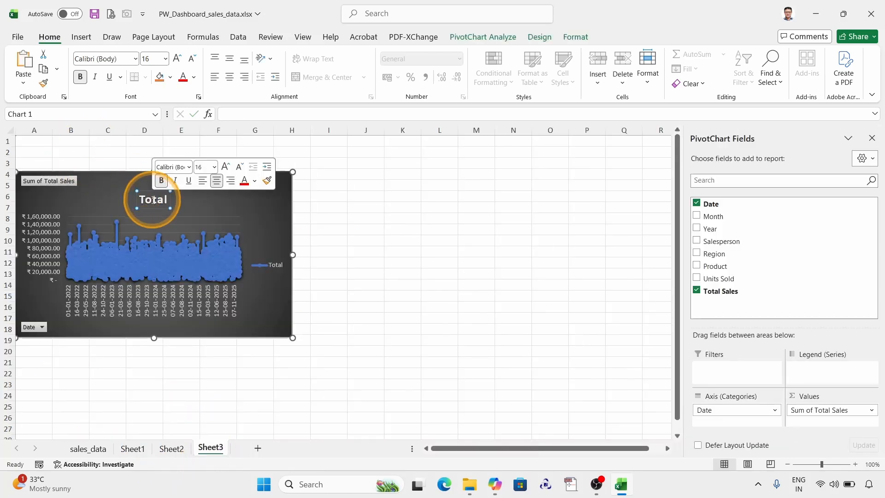
pyautogui.click(153, 199)
pyautogui.doubleClick(153, 200)
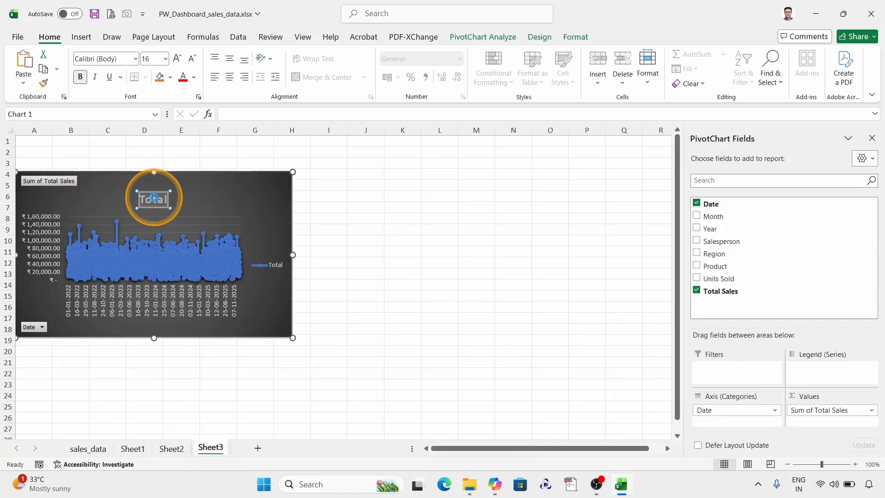
pyautogui.write('Sales Trend Over Time')
pyautogui.click(279, 220)
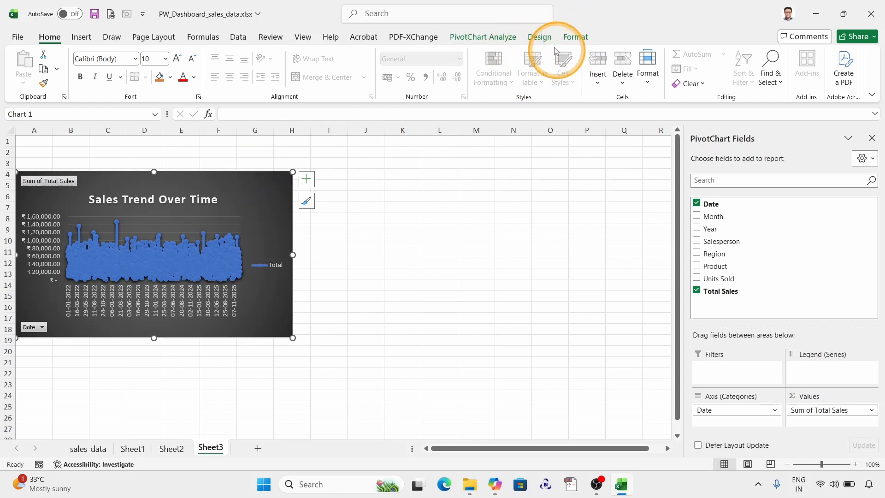
# - Set the line PivotChart's object name to SalesTrend
pyautogui.click(538, 37)
pyautogui.click(484, 37)
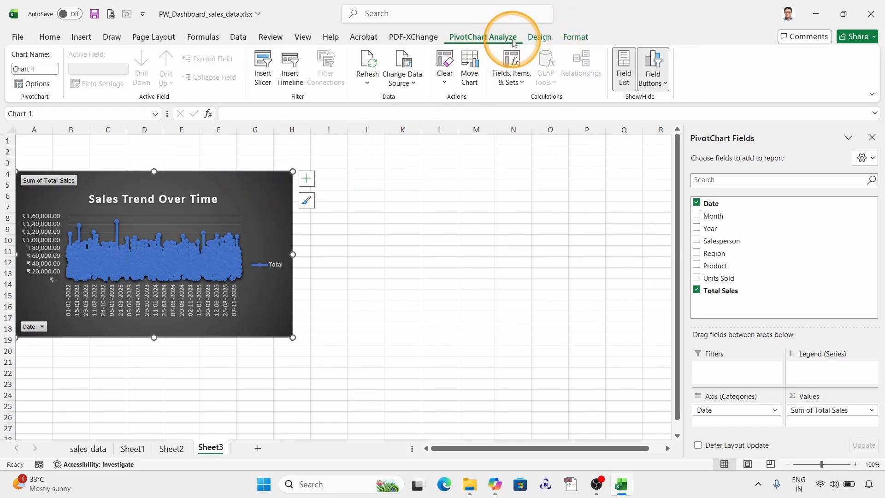
pyautogui.click(35, 68)
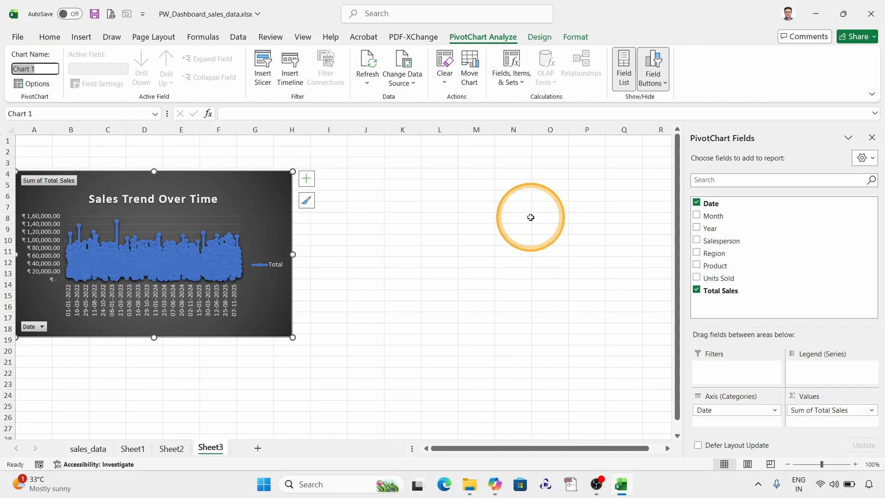
pyautogui.write('Sale')
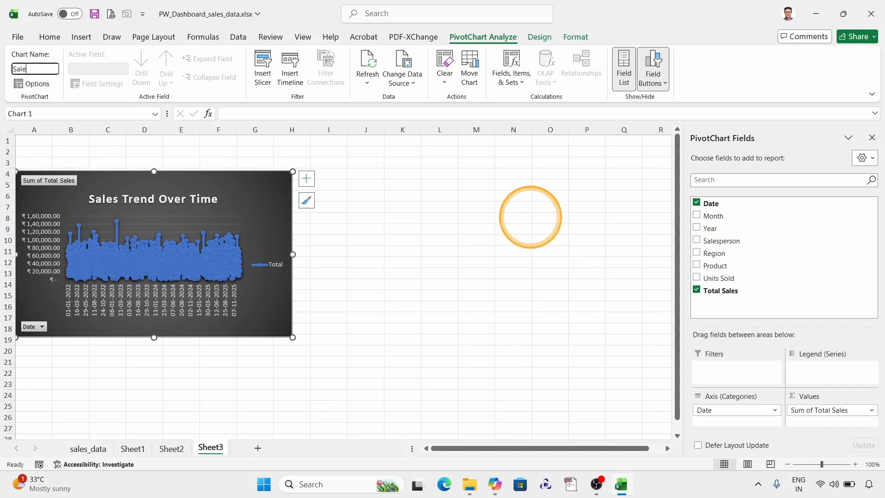
pyautogui.write('sTrend')
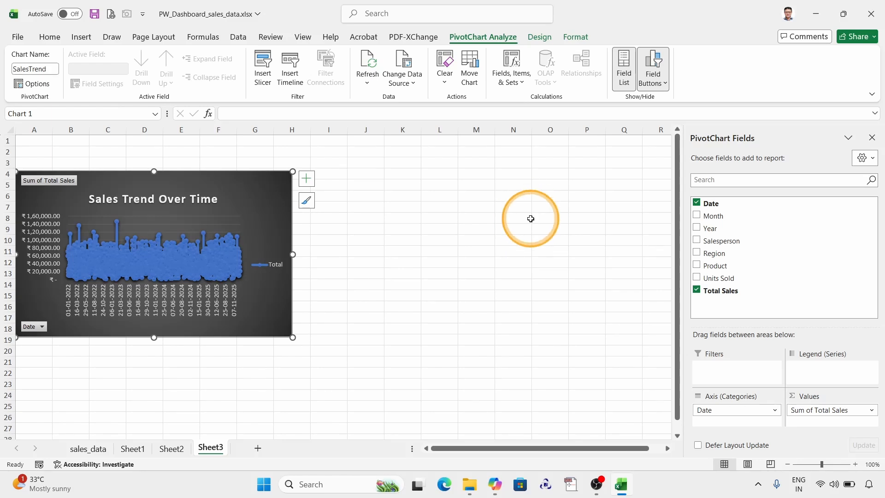
# - Rename the PivotTable on Sheet2 to SalesTrend
pyautogui.click(170, 449)
pyautogui.click(119, 217)
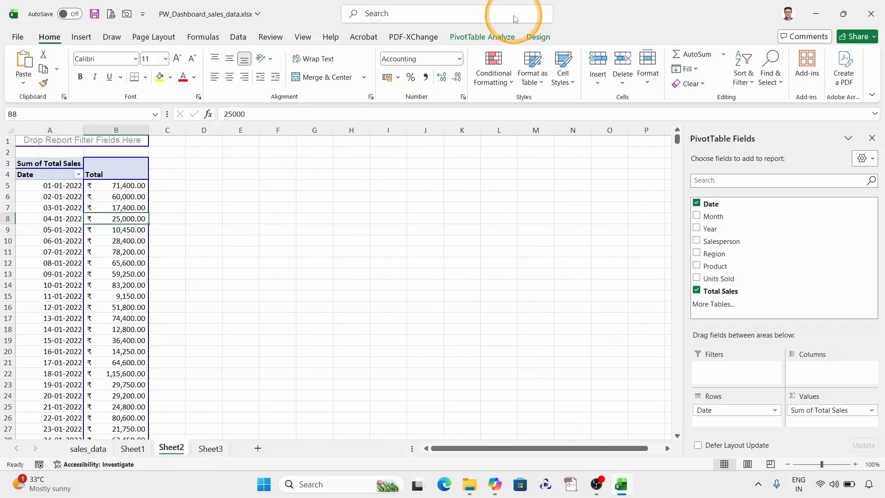
pyautogui.click(475, 41)
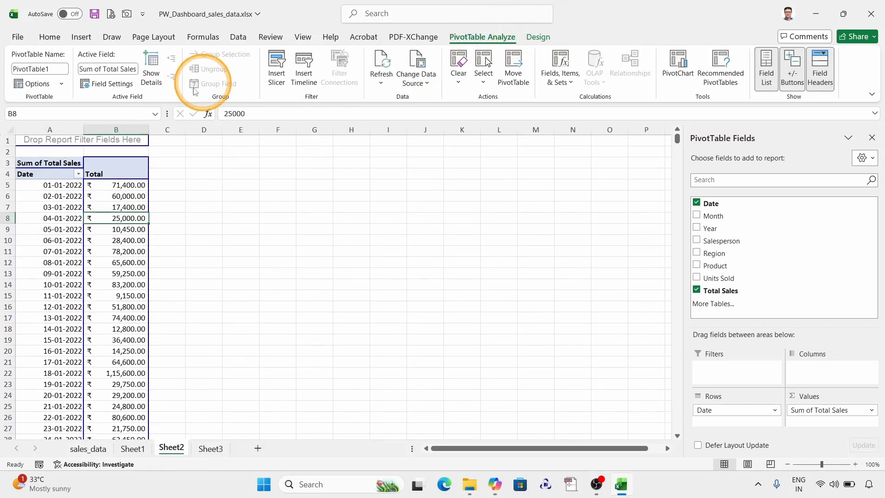
pyautogui.click(55, 70)
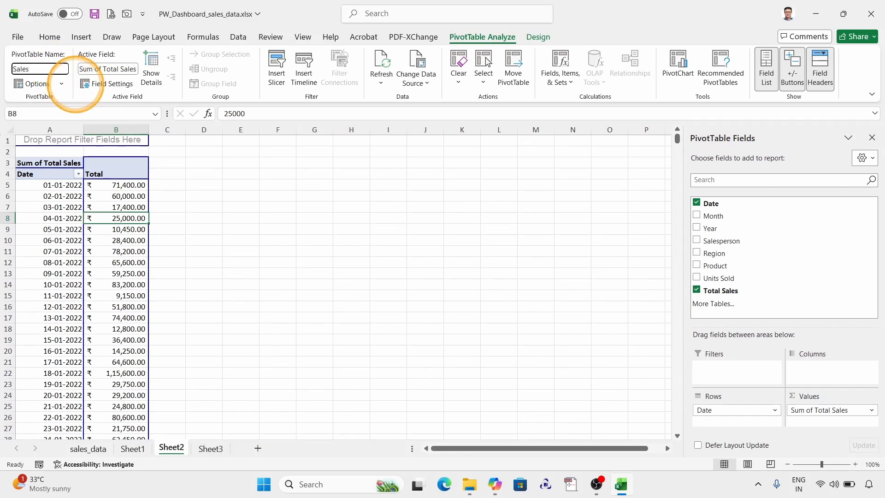
pyautogui.write('SalesTrend')
pyautogui.press('Return')
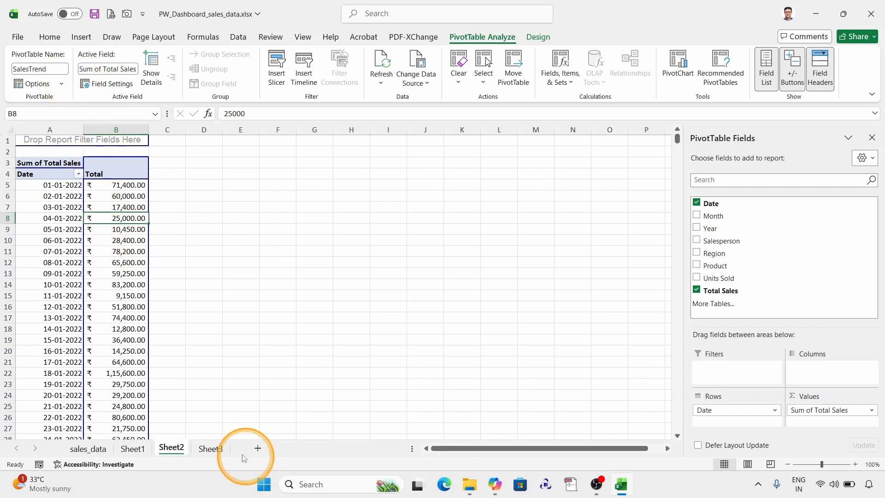
# - Hide all field buttons on the Sheet3 PivotChart and nudge the chart slightly down
pyautogui.click(213, 449)
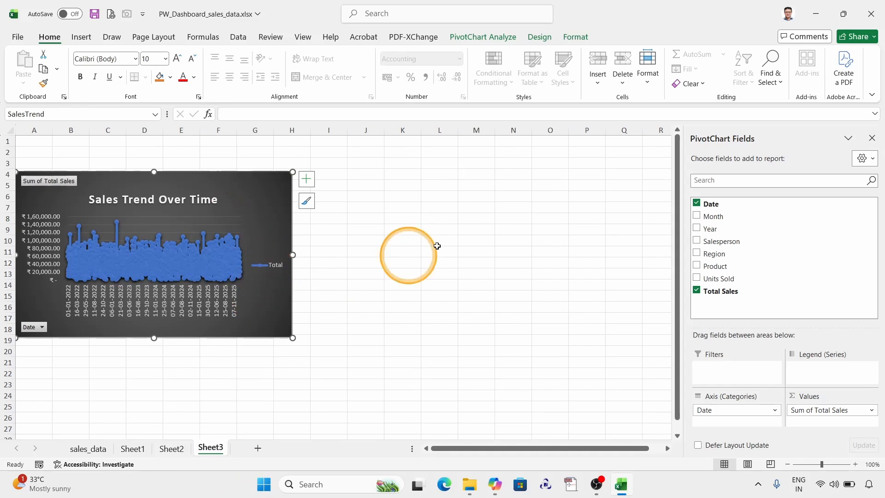
pyautogui.rightClick(60, 183)
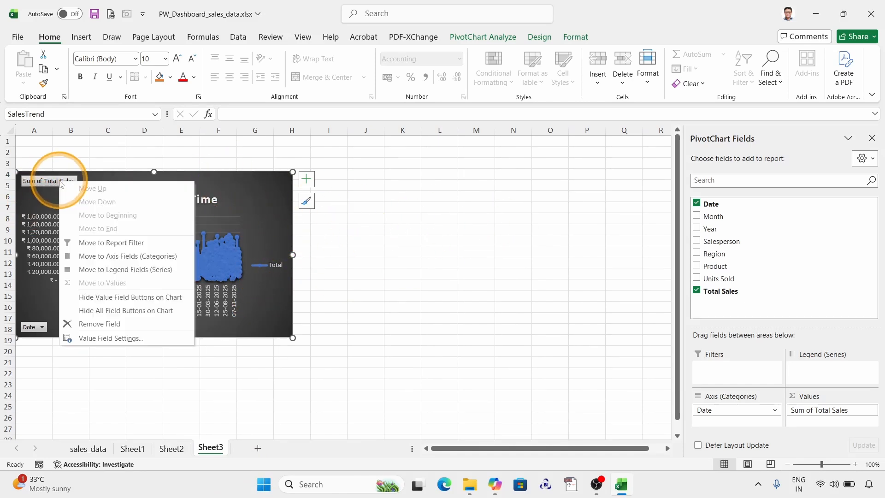
pyautogui.press('Escape')
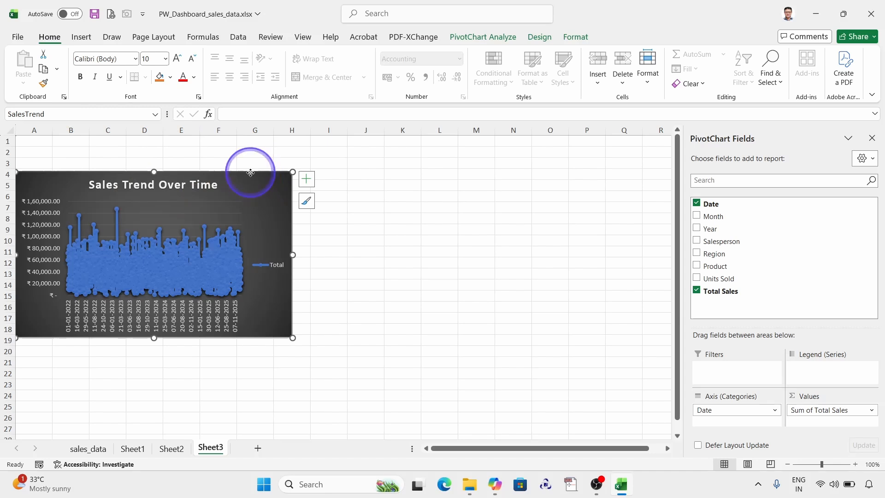
pyautogui.moveTo(251, 173); pyautogui.dragTo(249, 179)
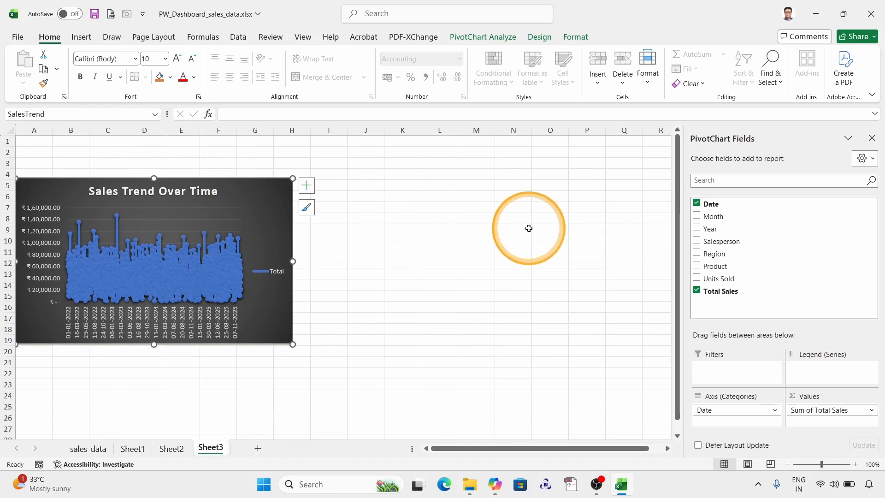
# - Insert slicers for Month, Year, Region and Product from the SalesTrend PivotTable on Sheet2
pyautogui.click(137, 448)
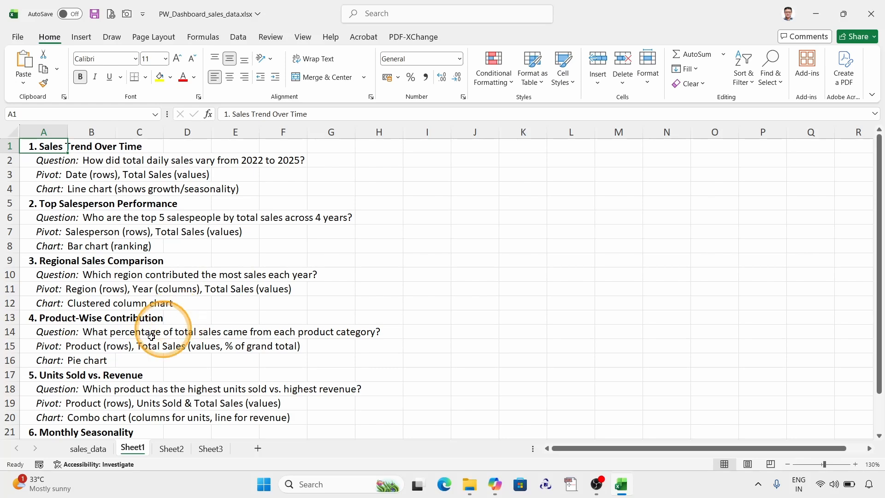
pyautogui.scroll(-2, 152, 337)
pyautogui.scroll(2, 148, 355)
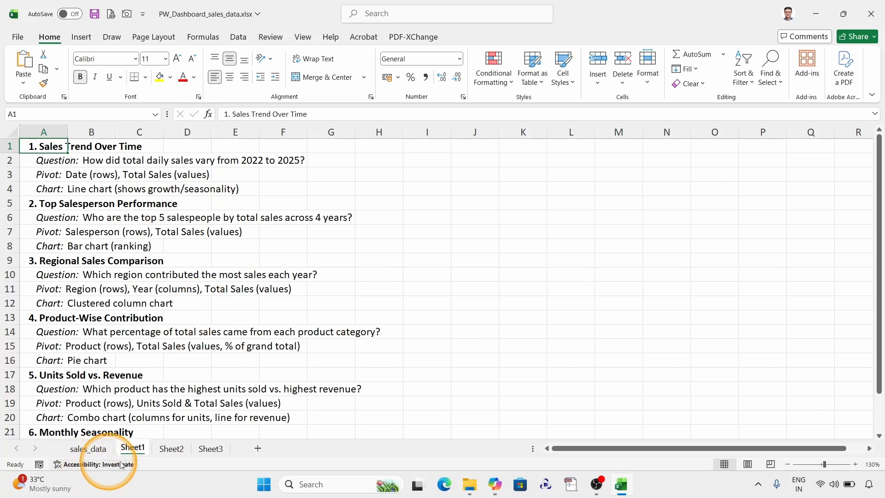
pyautogui.click(171, 448)
pyautogui.click(108, 232)
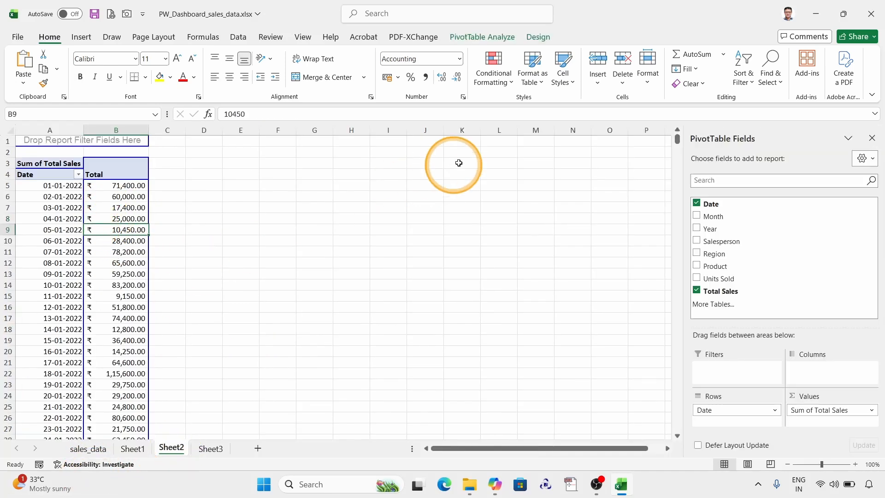
pyautogui.click(481, 38)
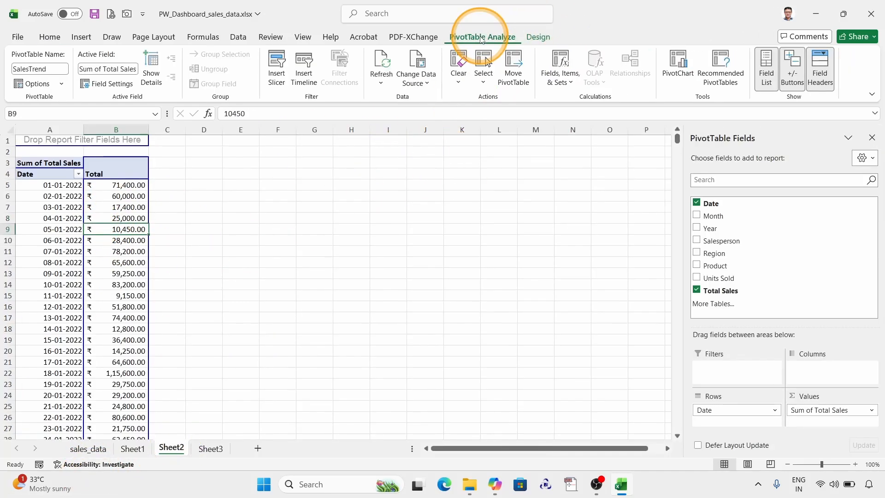
pyautogui.click(276, 70)
pyautogui.click(494, 217)
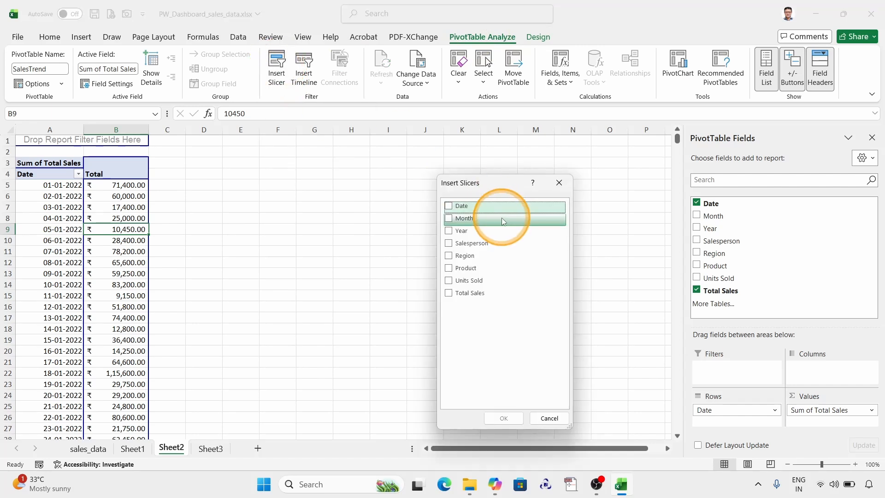
pyautogui.click(453, 219)
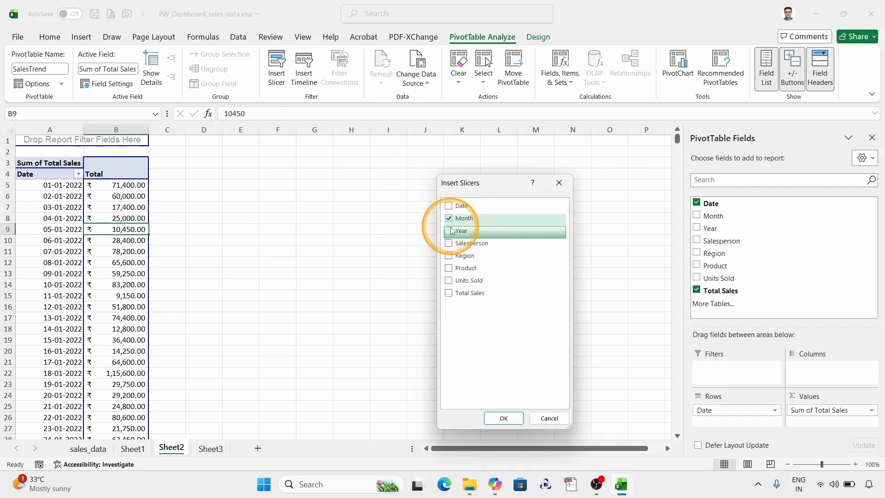
pyautogui.click(449, 231)
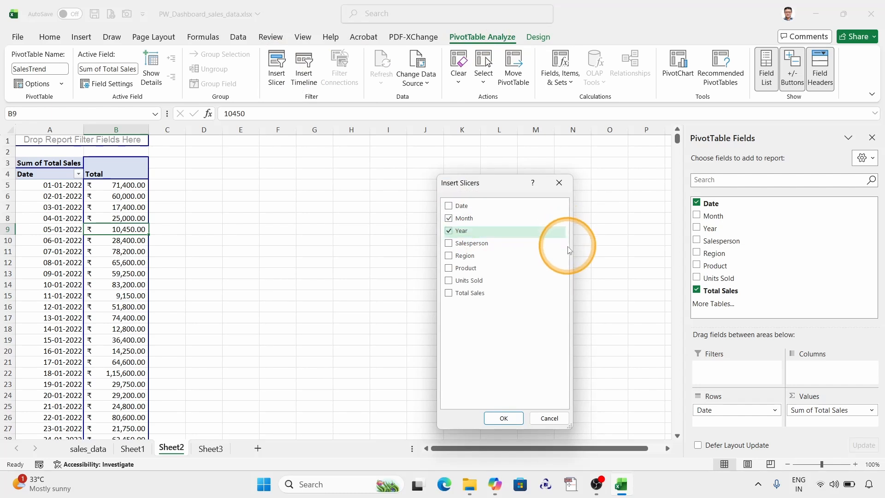
pyautogui.click(450, 259)
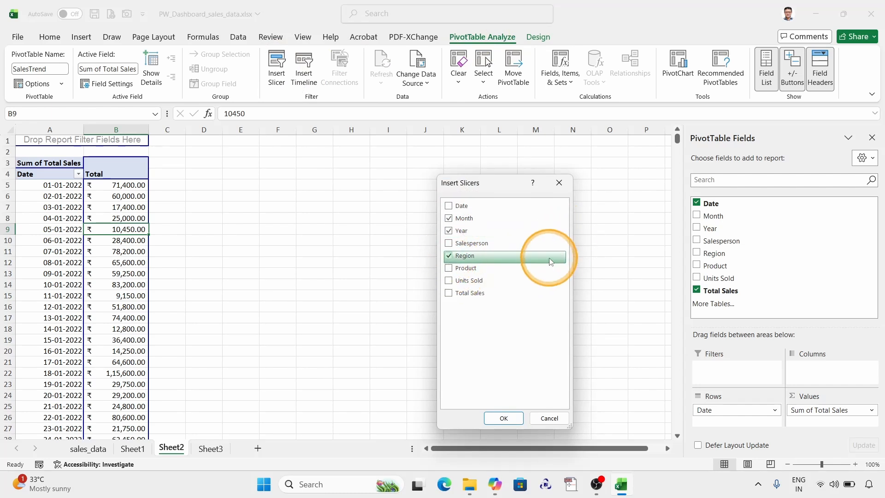
pyautogui.click(449, 269)
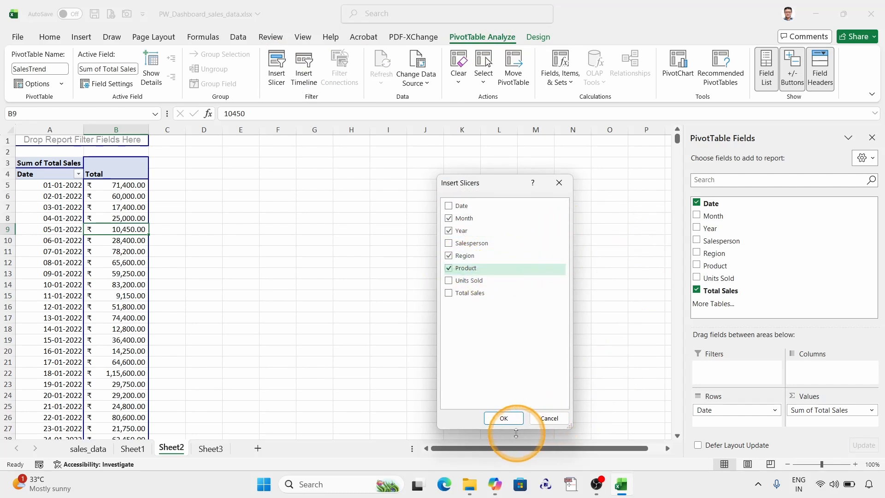
pyautogui.click(504, 418)
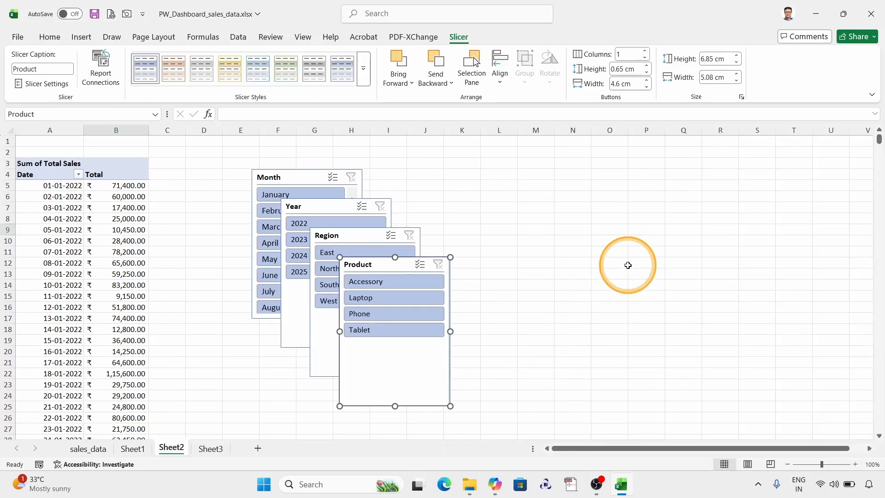
pyautogui.click(602, 207)
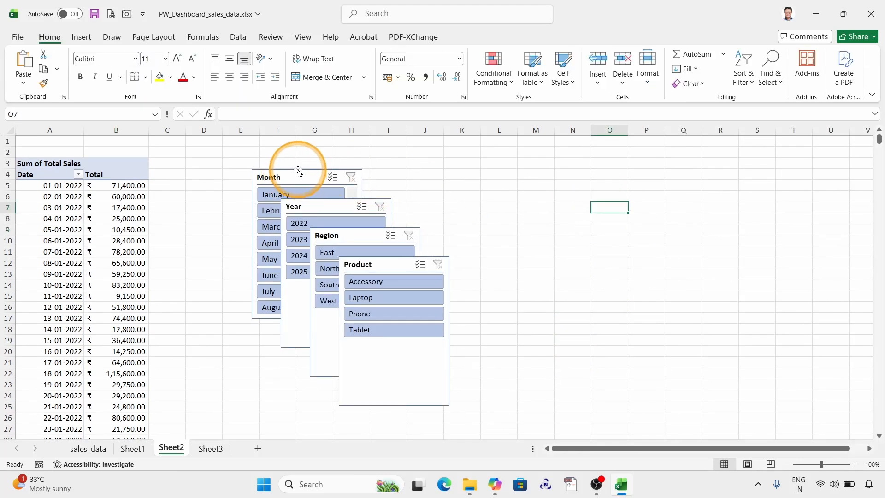
pyautogui.click(298, 172)
pyautogui.click(375, 197)
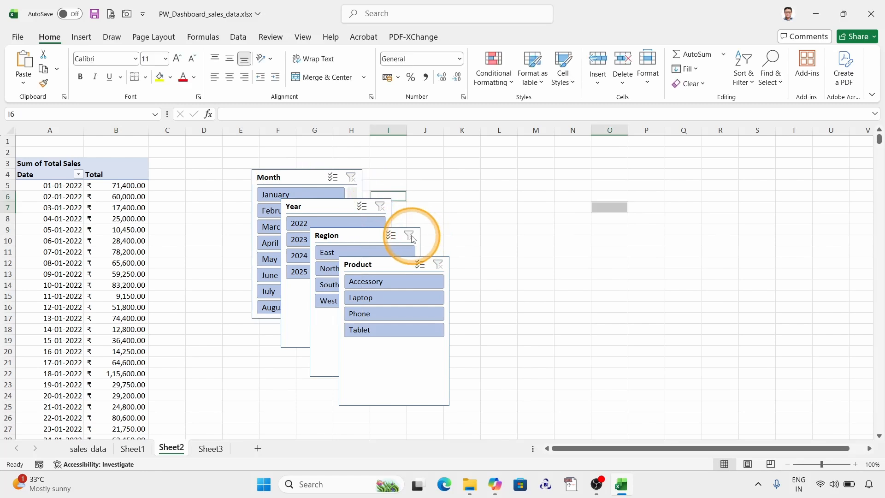
pyautogui.click(318, 173)
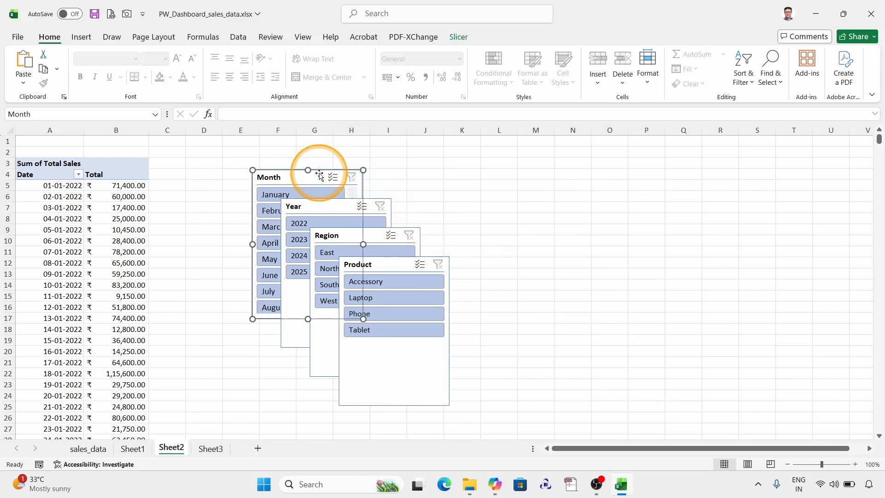
pyautogui.keyDown('ctrl'); pyautogui.click(373, 200); pyautogui.keyUp('ctrl')
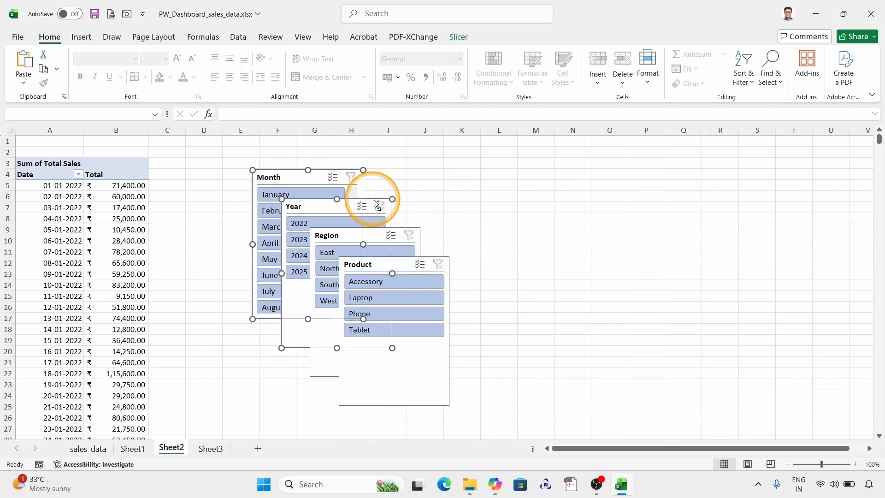
pyautogui.click(406, 229)
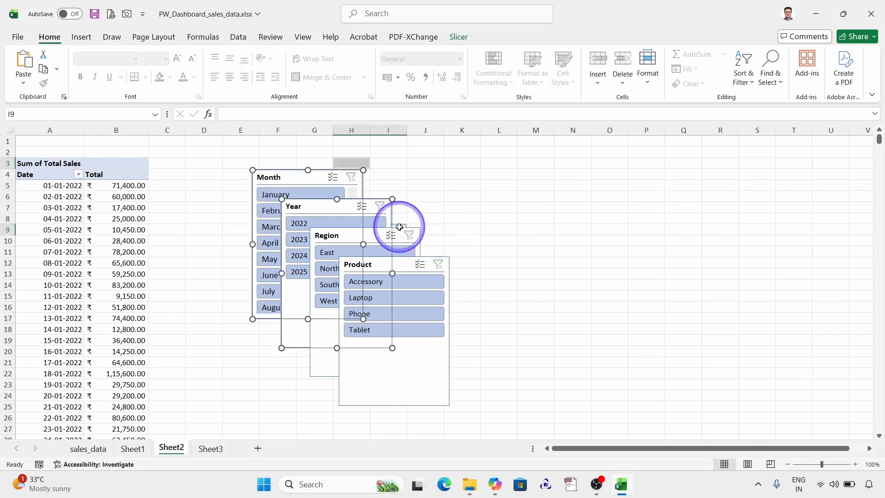
# - Move the Month, Year, Region and Product slicers together from Sheet2 to Sheet3, starting at cell N8
pyautogui.click(308, 174)
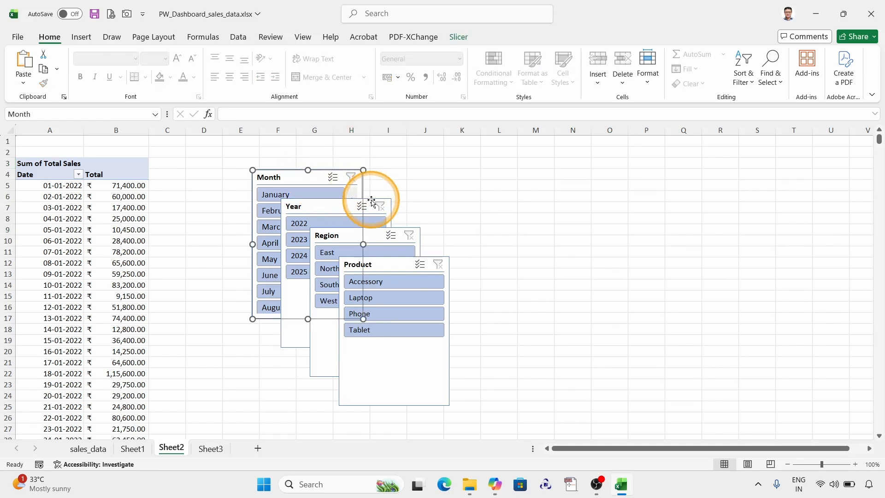
pyautogui.keyDown('ctrl'); pyautogui.click(400, 230); pyautogui.keyUp('ctrl')
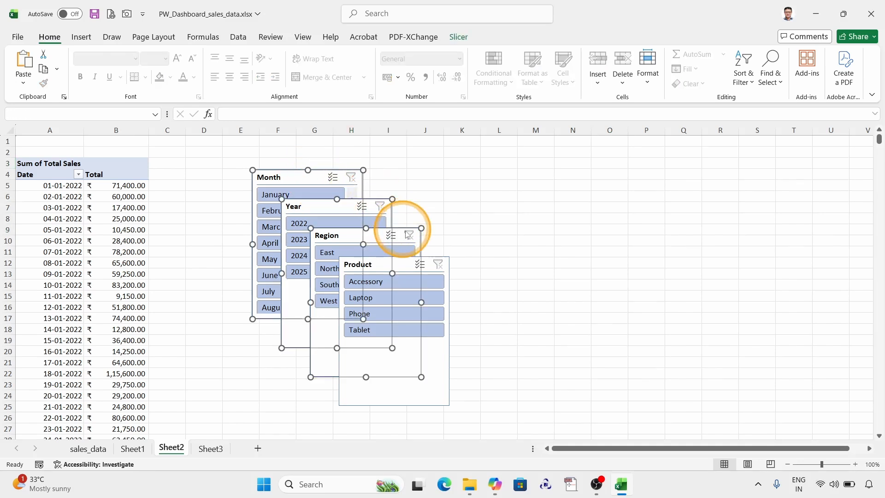
pyautogui.keyDown('ctrl'); pyautogui.click(429, 259); pyautogui.keyUp('ctrl')
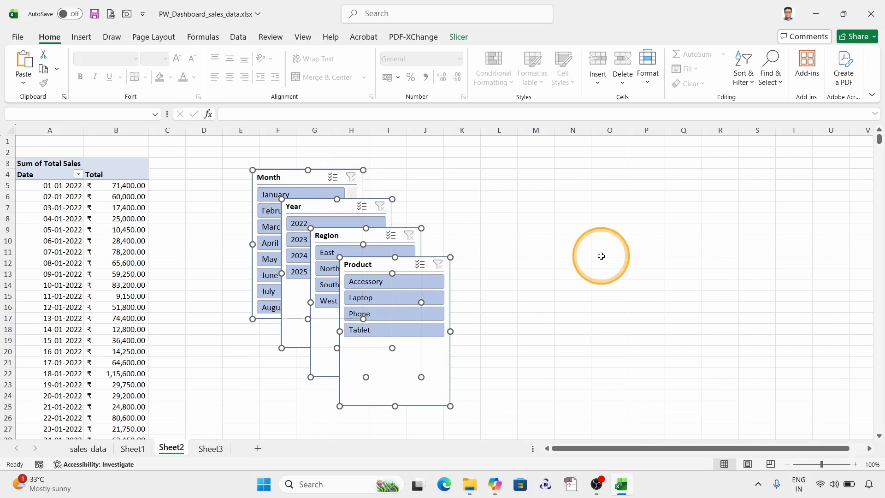
pyautogui.press('Delete')
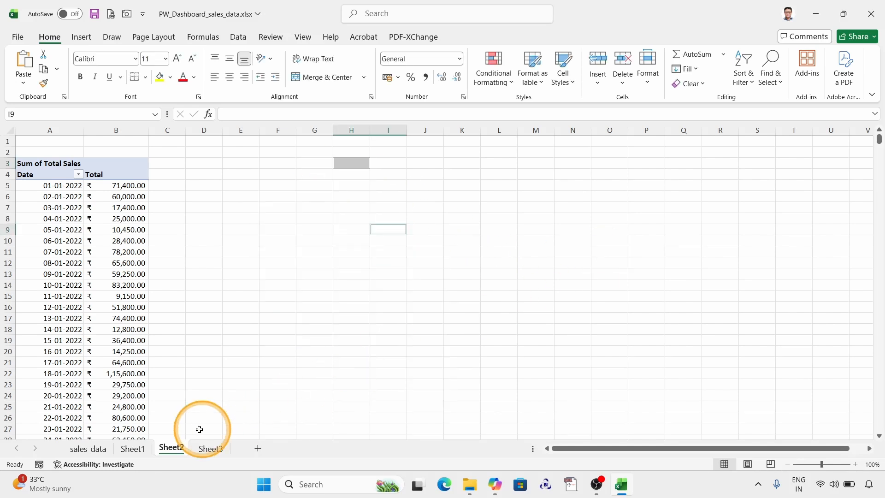
pyautogui.click(211, 448)
pyautogui.click(499, 219)
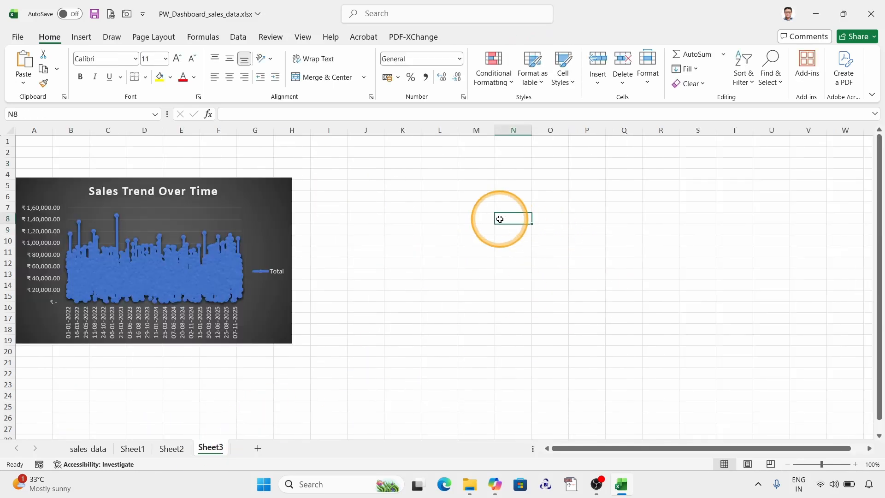
pyautogui.hotkey('ctrl', 'v')
pyautogui.click(735, 218)
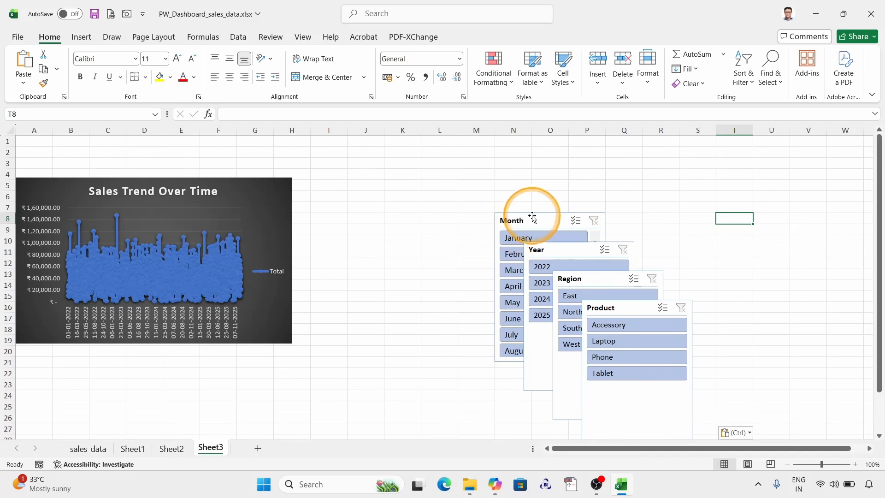
# - Separate the Year slicer from the others, arrange its buttons in 2 columns and shrink its height to 2.54 cm
pyautogui.moveTo(577, 243); pyautogui.dragTo(396, 162)
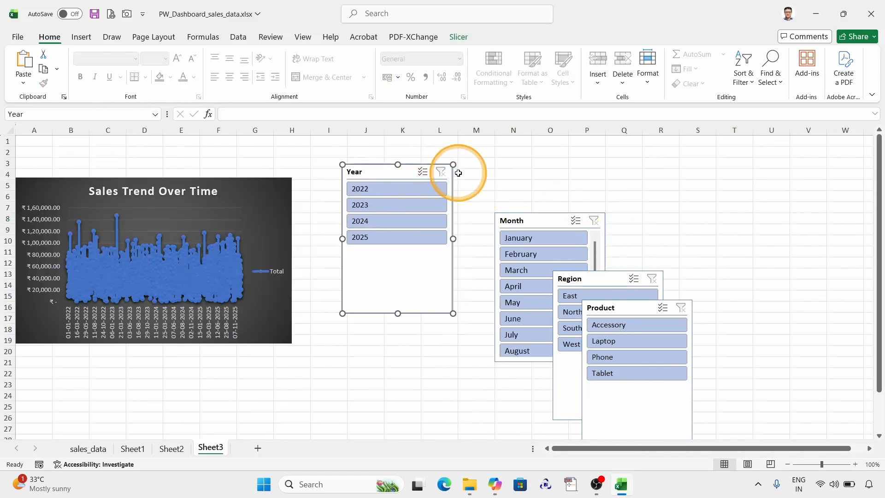
pyautogui.click(460, 38)
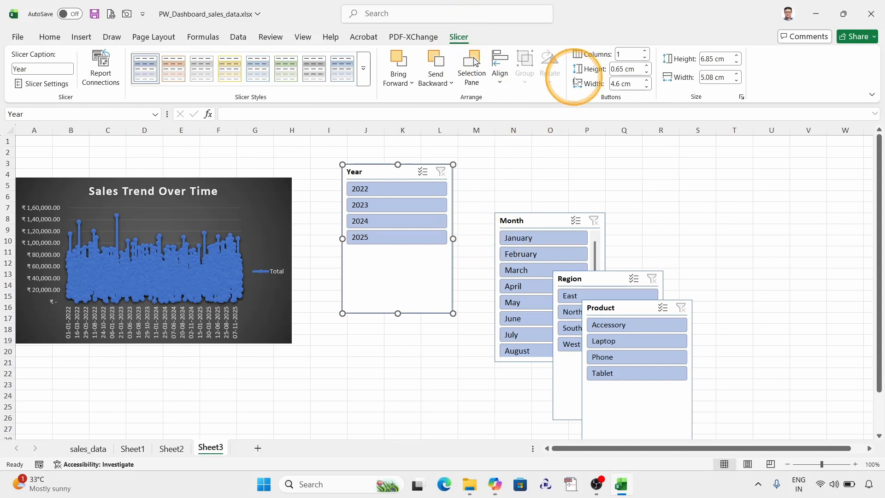
pyautogui.click(646, 52)
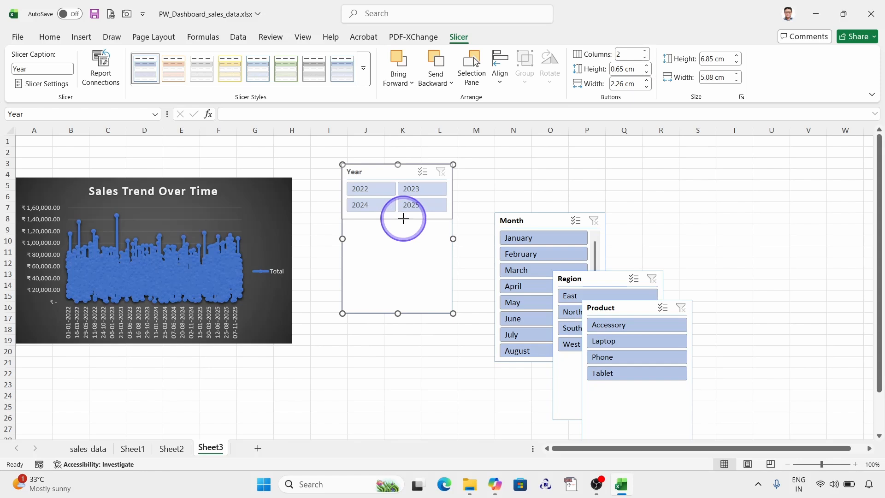
pyautogui.moveTo(403, 219); pyautogui.dragTo(404, 220)
pyautogui.moveTo(408, 164); pyautogui.dragTo(460, 153)
# - Toggle Snap to Grid and bring the Year slicer over to the Sales Trend chart's upper edge
pyautogui.click(500, 69)
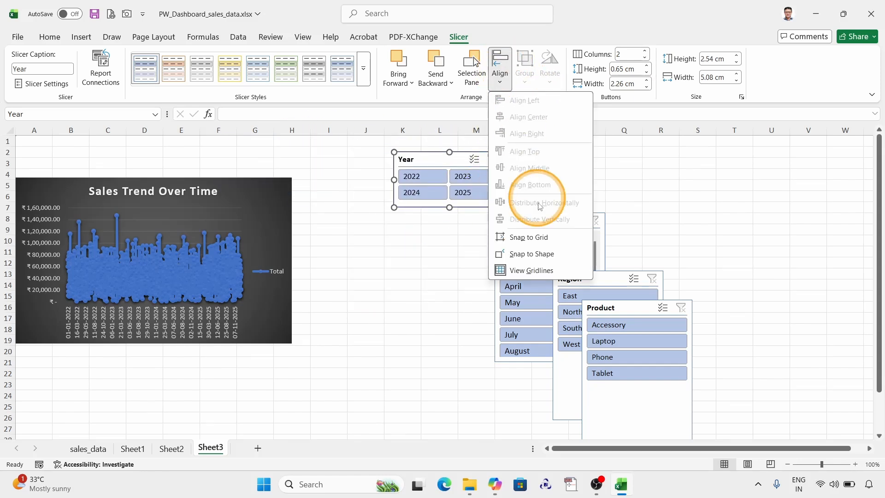
pyautogui.click(528, 237)
pyautogui.moveTo(450, 153); pyautogui.dragTo(70, 140)
pyautogui.hotkey('ctrl', 'z')
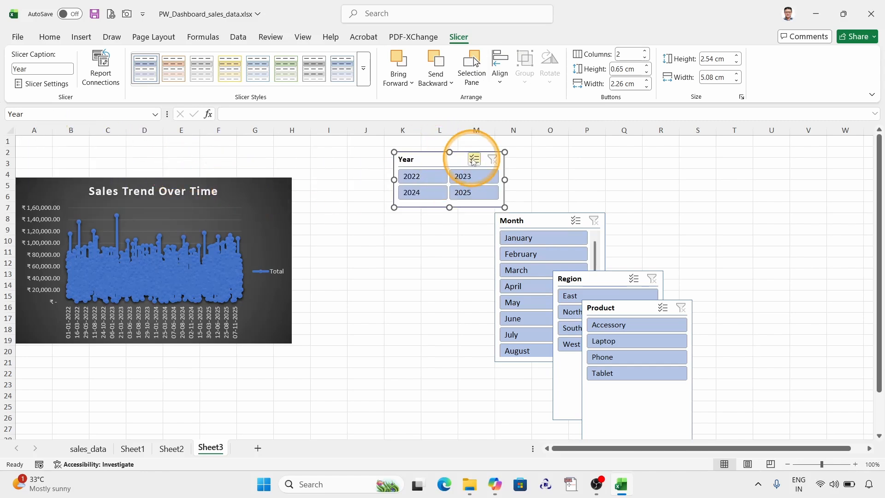
pyautogui.moveTo(420, 154); pyautogui.dragTo(56, 134)
pyautogui.hotkey('ctrl', 'z')
pyautogui.click(131, 144)
pyautogui.moveTo(130, 143); pyautogui.dragTo(56, 148)
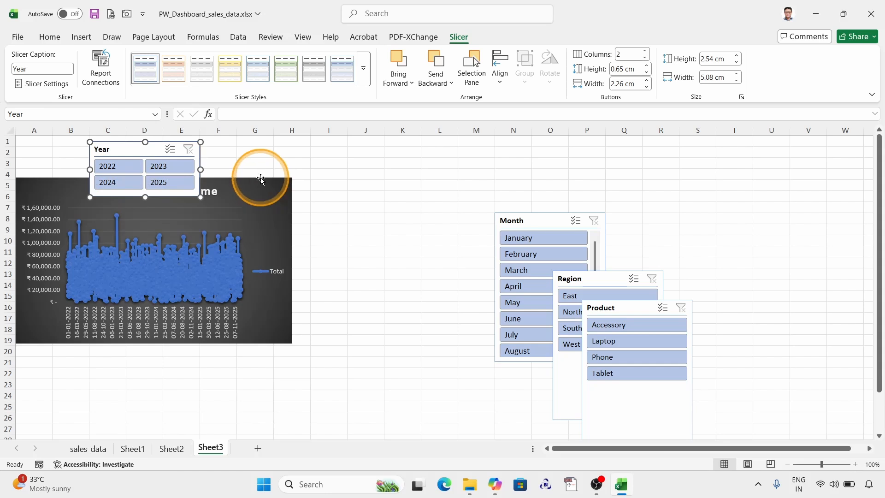
# - Move the Sales Trend chart down to start at row 9 and place the Year slicer in the sheet's corner at A1
pyautogui.moveTo(261, 179); pyautogui.dragTo(270, 229)
pyautogui.moveTo(158, 138); pyautogui.dragTo(85, 134)
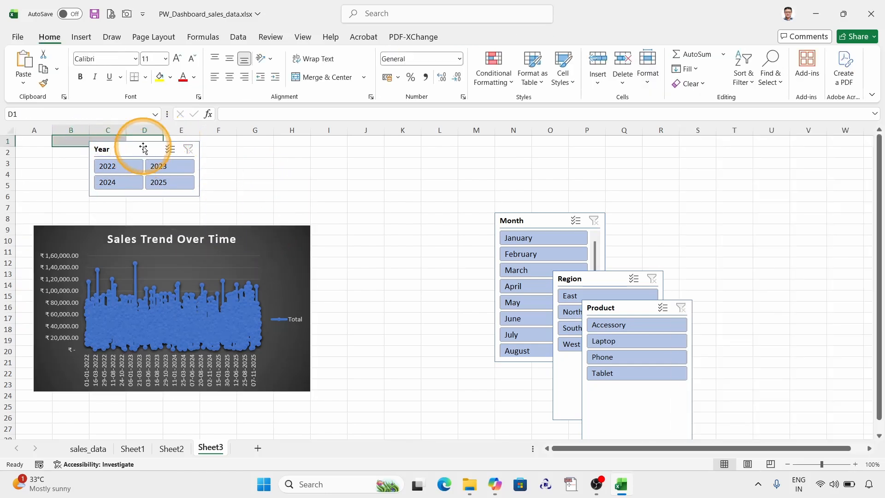
pyautogui.moveTo(143, 148); pyautogui.dragTo(69, 130)
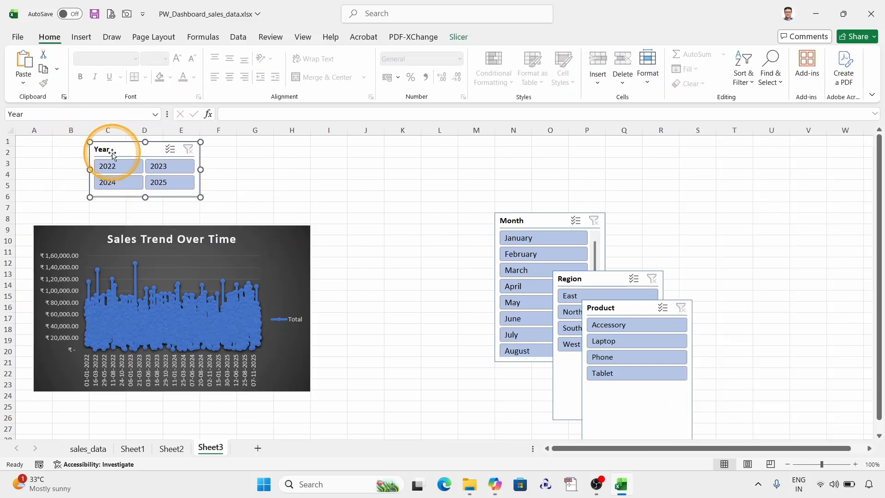
pyautogui.moveTo(157, 184); pyautogui.dragTo(82, 181)
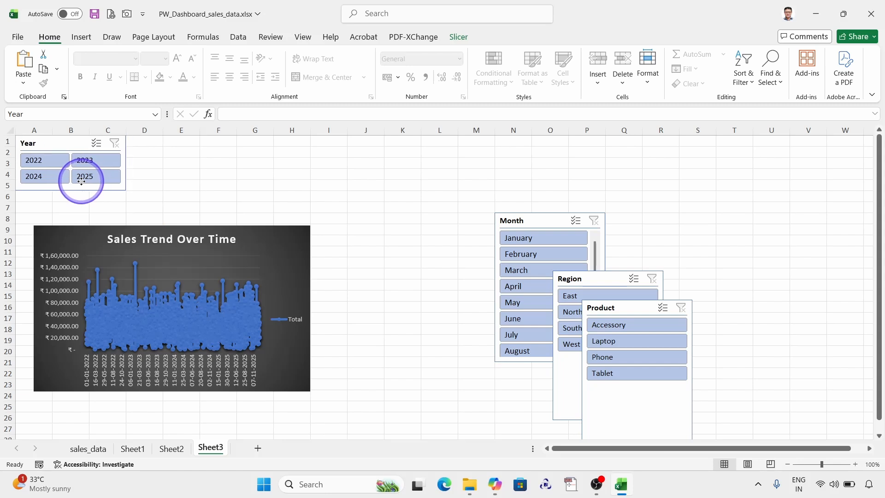
pyautogui.click(221, 196)
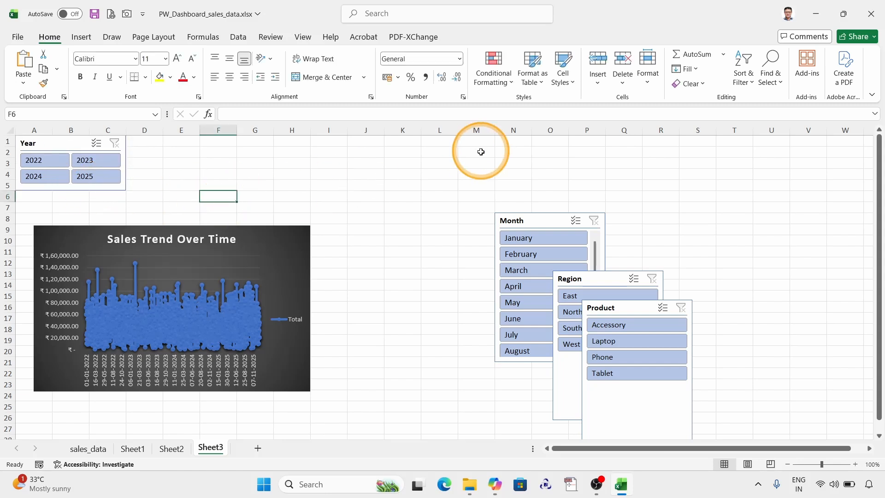
# - Arrange the Month slicer's buttons in 6 columns
pyautogui.click(545, 215)
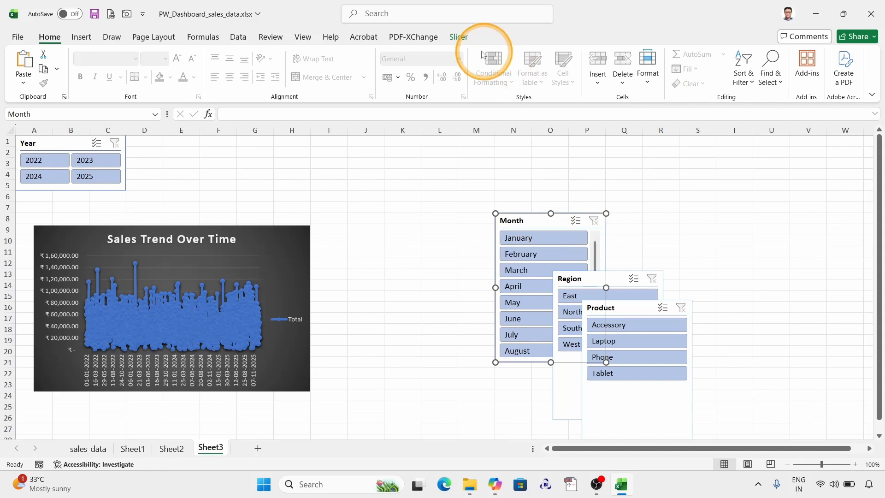
pyautogui.click(459, 36)
pyautogui.click(646, 51)
pyautogui.click(645, 51)
pyautogui.click(645, 52)
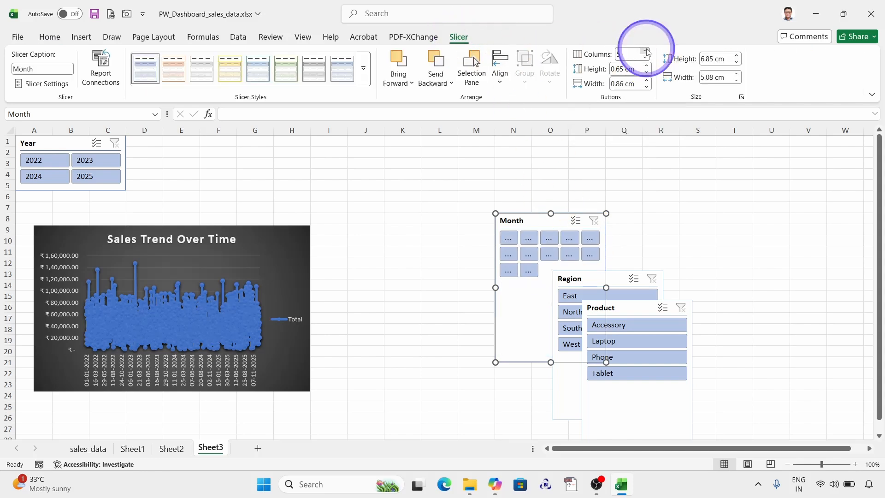
pyautogui.click(646, 51)
pyautogui.click(645, 52)
# - Resize the Month slicer to about 15.24 cm wide and 2.54 cm high so all month names fit
pyautogui.moveTo(606, 287); pyautogui.dragTo(790, 285)
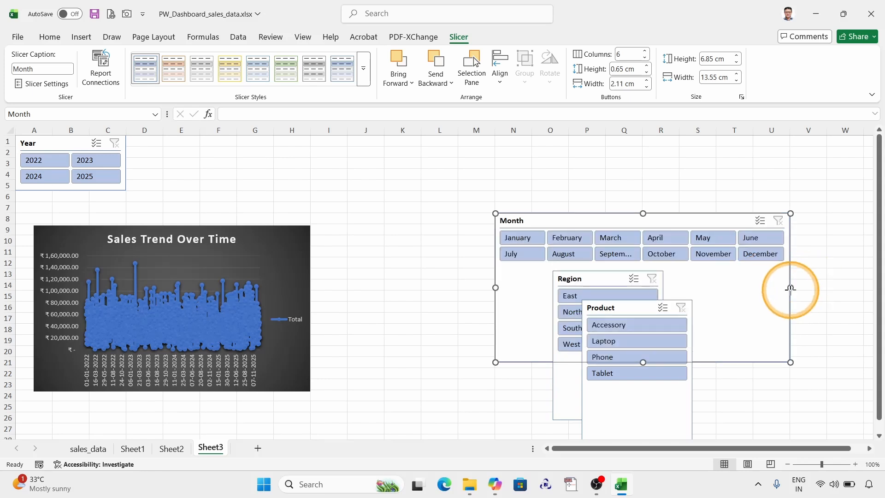
pyautogui.moveTo(791, 288); pyautogui.dragTo(828, 288)
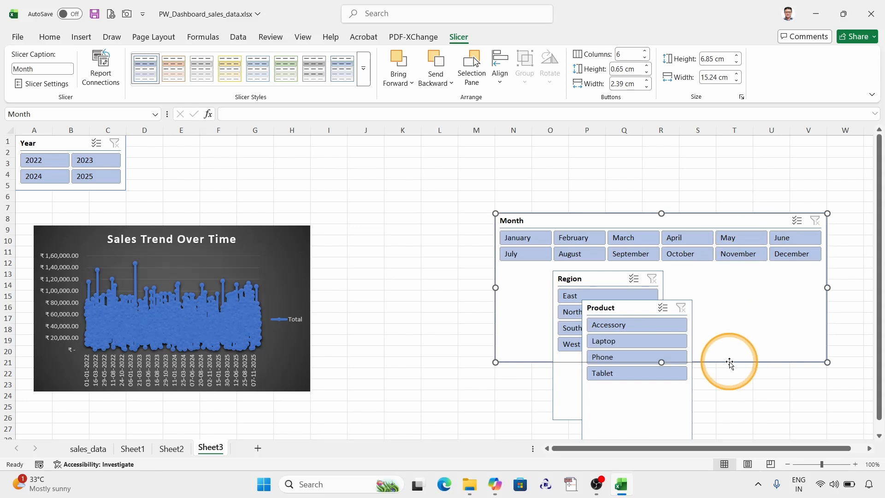
pyautogui.moveTo(661, 362); pyautogui.dragTo(643, 267)
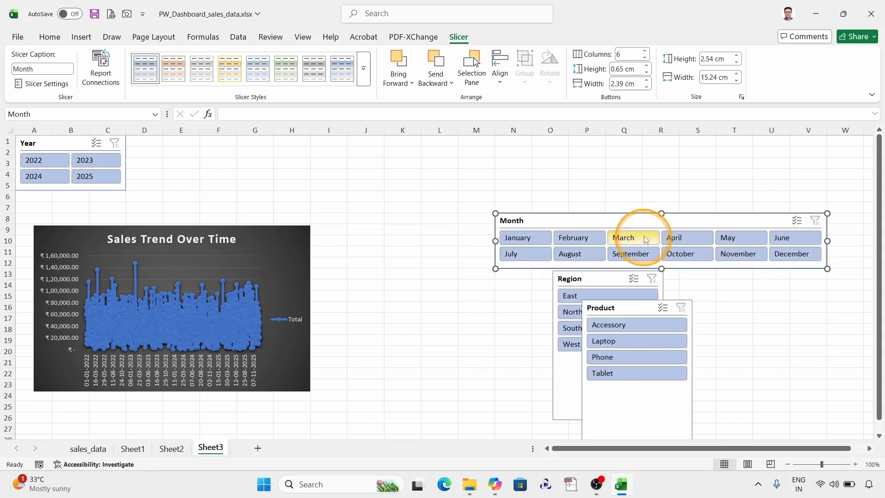
# - Place the Month slicer directly beside the Year slicer in the first row, toggling Snap to Grid for the fine alignment
pyautogui.moveTo(642, 212); pyautogui.dragTo(377, 140)
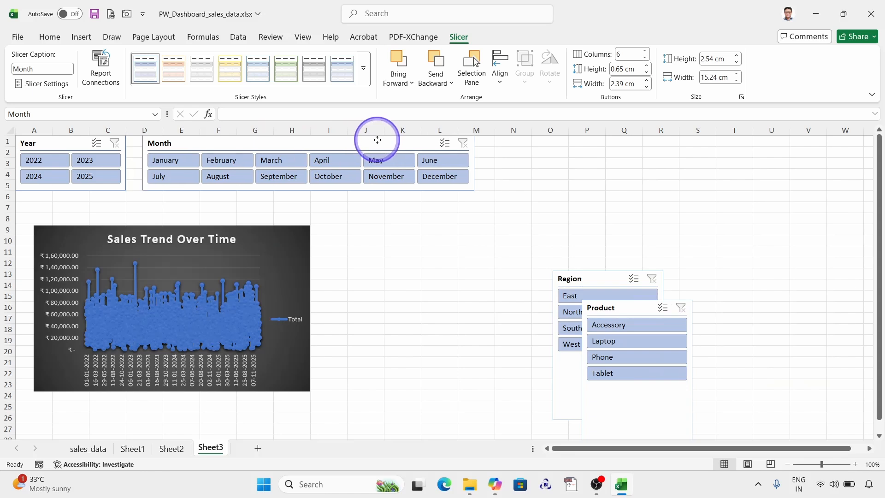
pyautogui.click(500, 68)
pyautogui.click(530, 233)
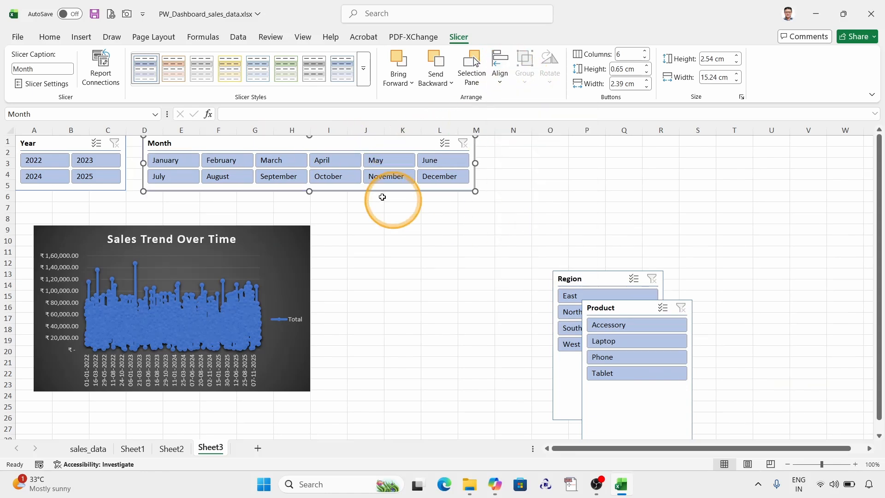
pyautogui.moveTo(345, 192)
pyautogui.mouseDown()
pyautogui.moveTo(316, 191)
pyautogui.moveTo(328, 191)
pyautogui.mouseUp()
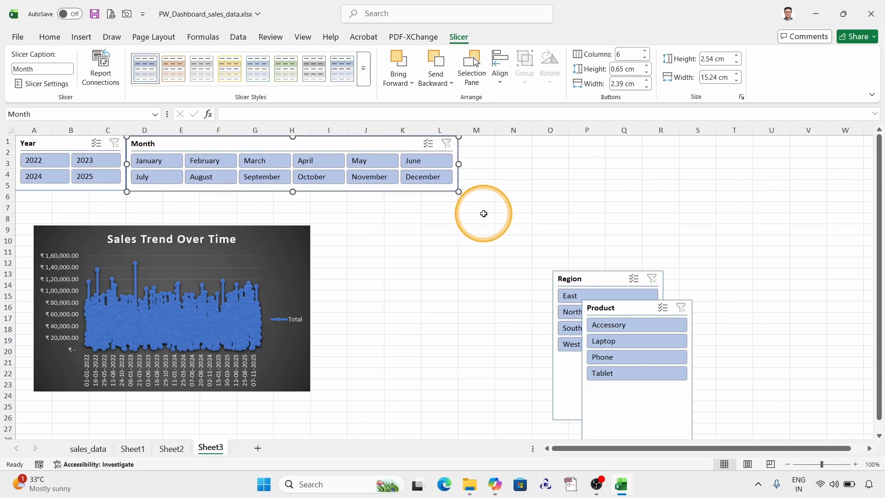
pyautogui.click(484, 214)
# - Move the Region slicer beside the Month slicer, arrange it in 2 columns and shrink its height to about 2.58 cm
pyautogui.moveTo(610, 269); pyautogui.dragTo(587, 174)
pyautogui.moveTo(585, 272); pyautogui.dragTo(491, 137)
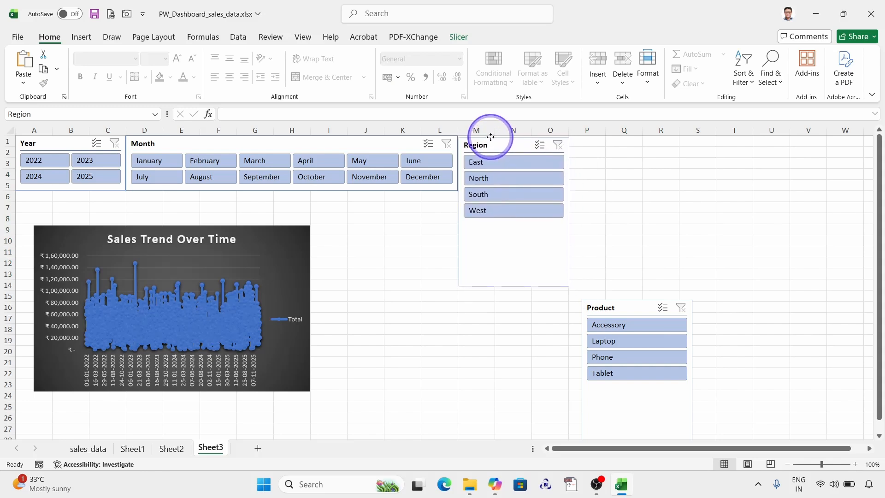
pyautogui.click(458, 37)
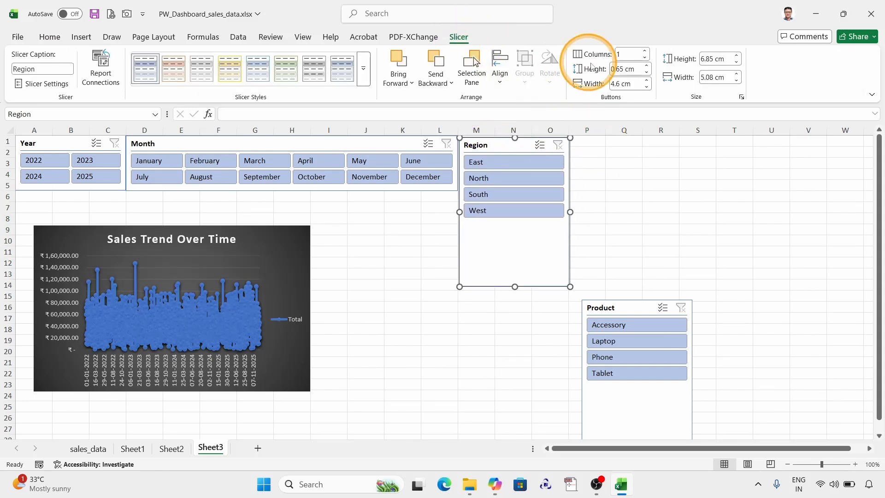
pyautogui.click(646, 51)
pyautogui.moveTo(514, 286); pyautogui.dragTo(515, 194)
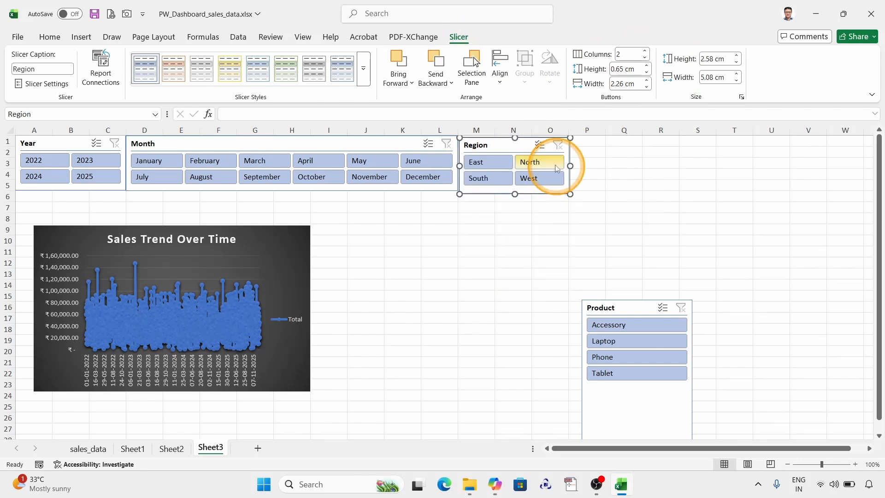
# - Toggle Snap to Grid and align the Region slicer flush with the Month slicer at a height of 2.54 cm
pyautogui.click(501, 68)
pyautogui.click(524, 237)
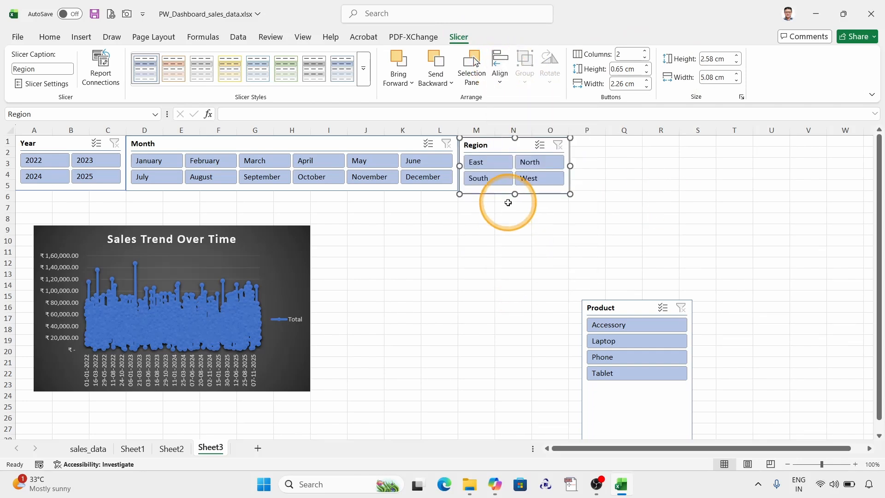
pyautogui.moveTo(515, 193); pyautogui.dragTo(550, 193)
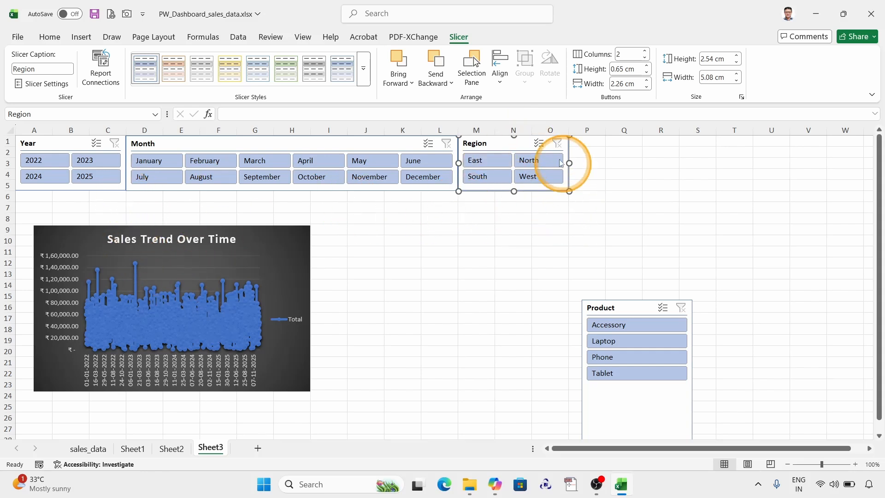
pyautogui.moveTo(548, 191); pyautogui.dragTo(620, 199)
pyautogui.moveTo(649, 197); pyautogui.dragTo(542, 186)
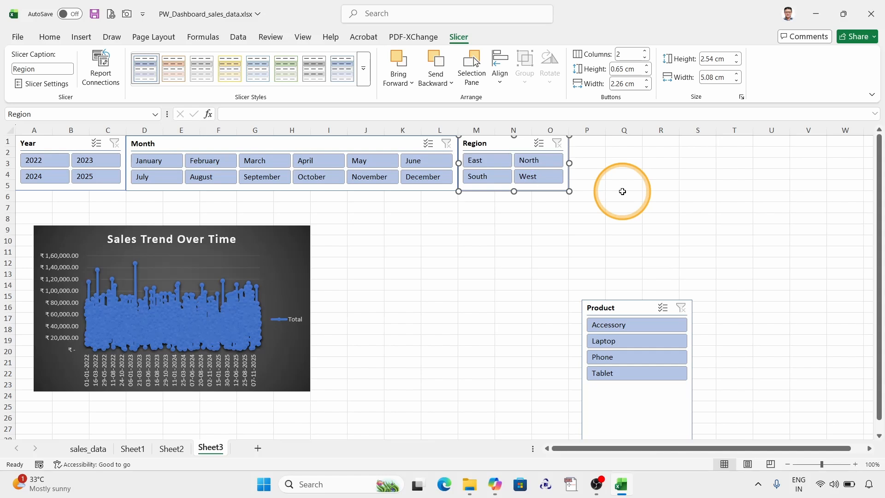
pyautogui.click(653, 186)
# - Arrange the Product slicer in 2 columns with a height of about 2.99 cm below the slicer row, and toggle Snap to Grid
pyautogui.moveTo(638, 305); pyautogui.dragTo(629, 219)
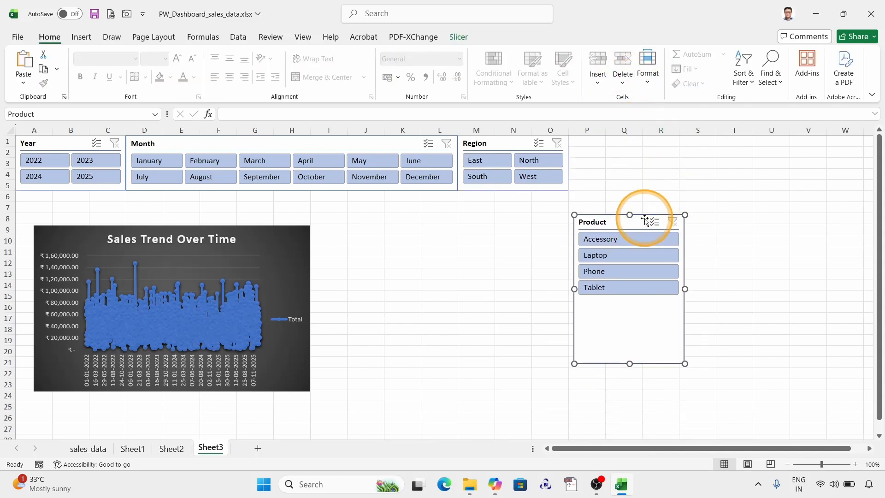
pyautogui.click(459, 38)
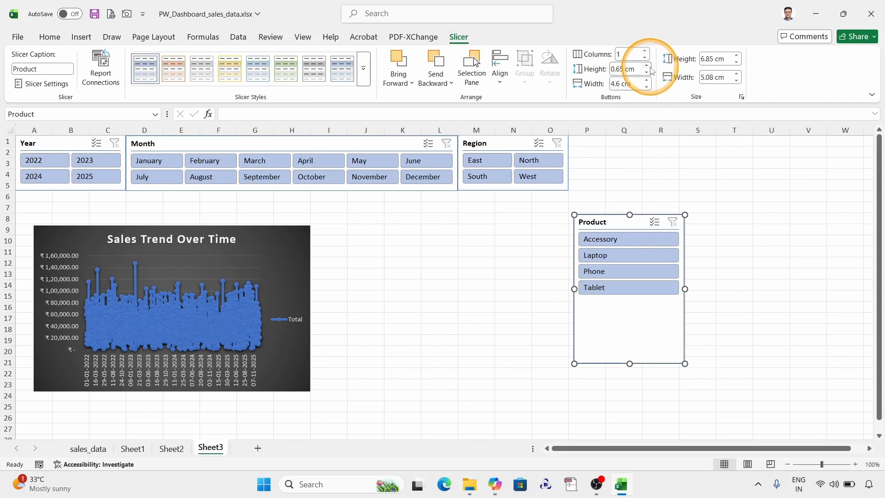
pyautogui.click(644, 54)
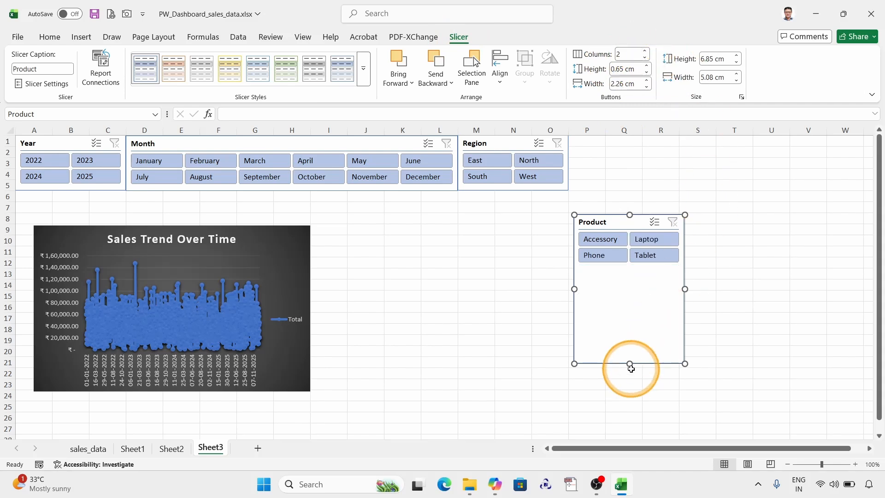
pyautogui.moveTo(629, 364); pyautogui.dragTo(627, 279)
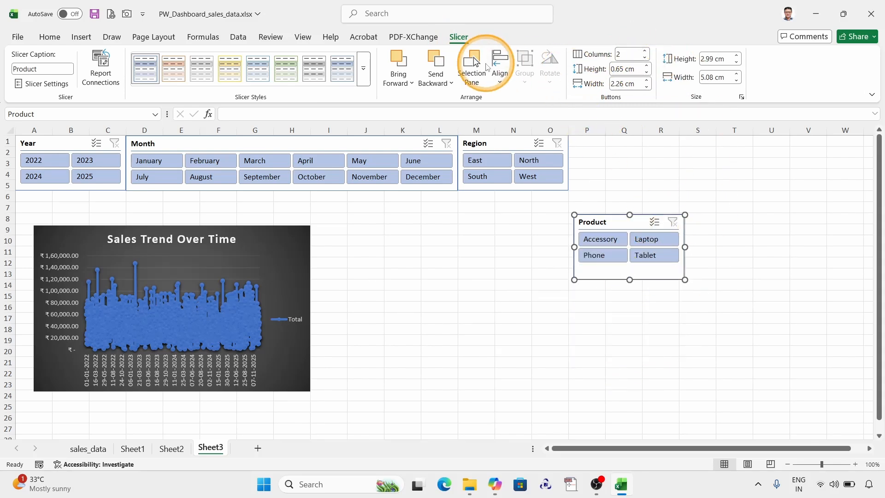
pyautogui.click(499, 69)
pyautogui.click(528, 238)
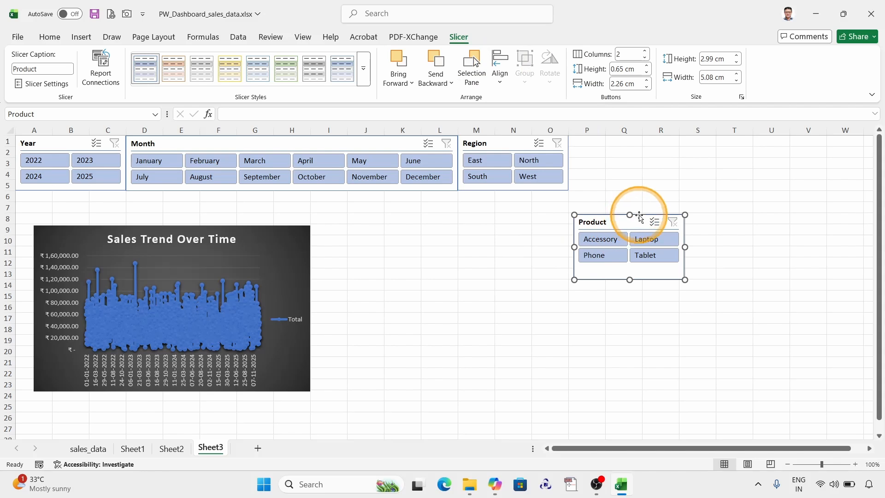
# - Move the Product slicer beside the Region slicer in the first row and shrink its height to about 2.48 cm
pyautogui.moveTo(638, 215); pyautogui.dragTo(629, 137)
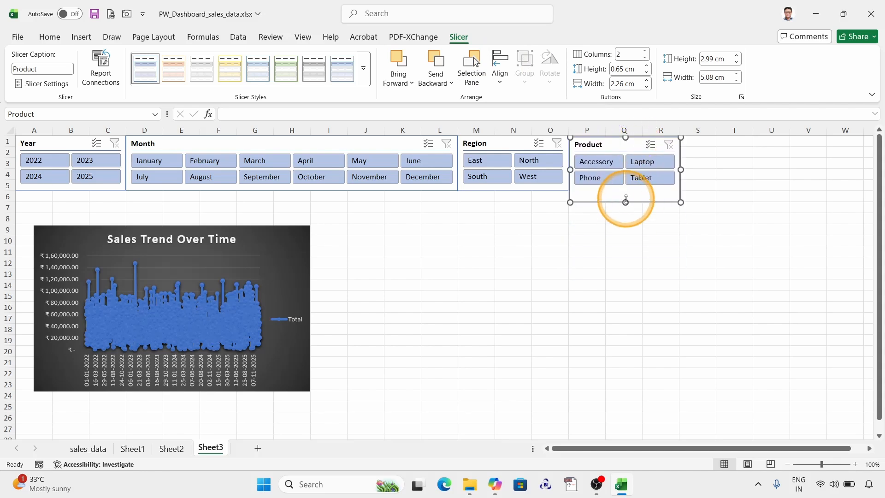
pyautogui.moveTo(628, 190); pyautogui.dragTo(658, 189)
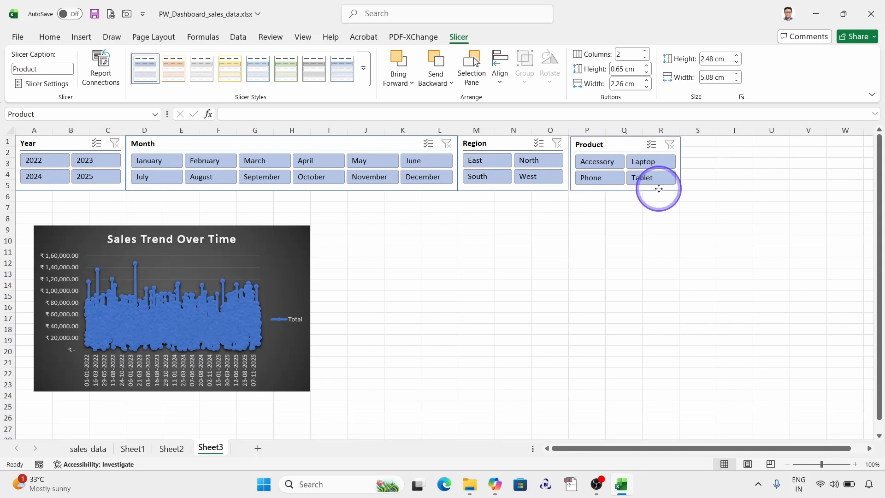
pyautogui.click(729, 206)
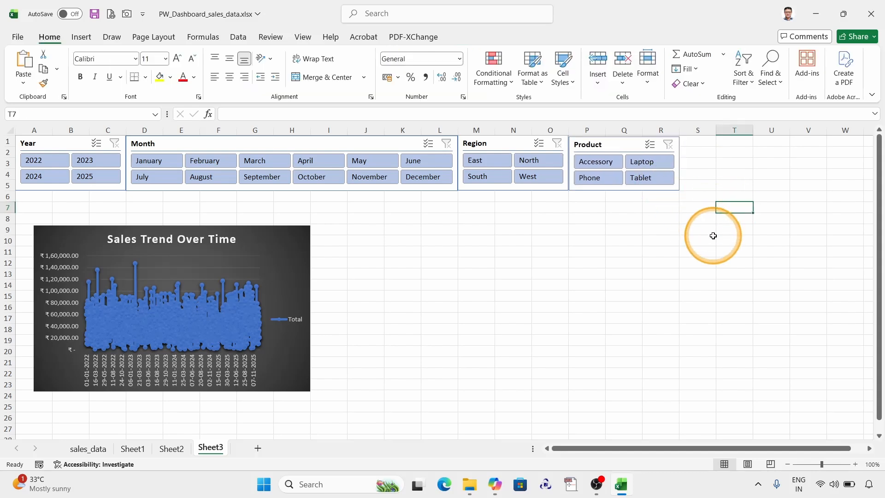
# - Check which PivotTables the Year slicer is connected to in its report connections
pyautogui.click(61, 143)
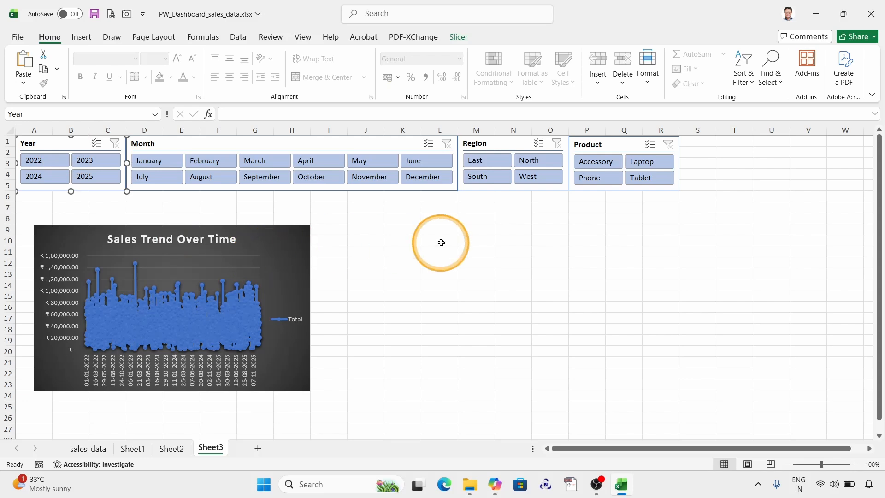
pyautogui.click(458, 37)
pyautogui.click(100, 69)
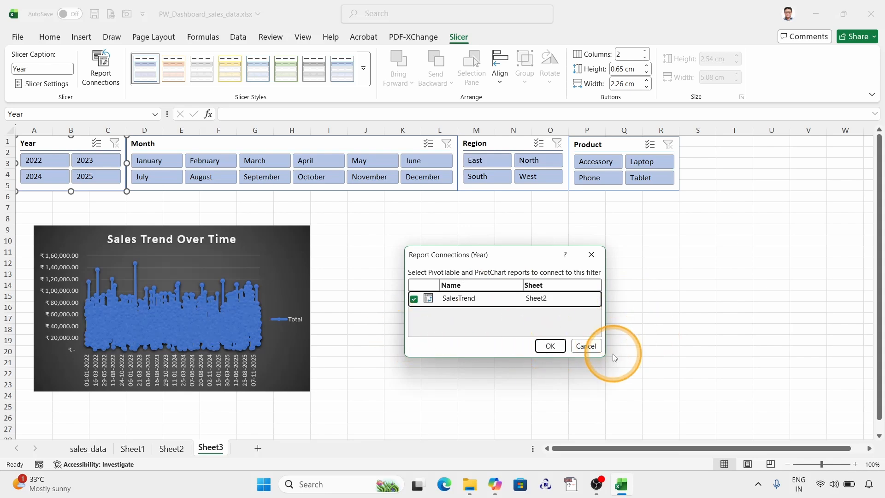
pyautogui.press('Return')
# - Filter the Sales Trend Over Time chart with the slicers to 2022, January, East and Accessory
pyautogui.click(35, 160)
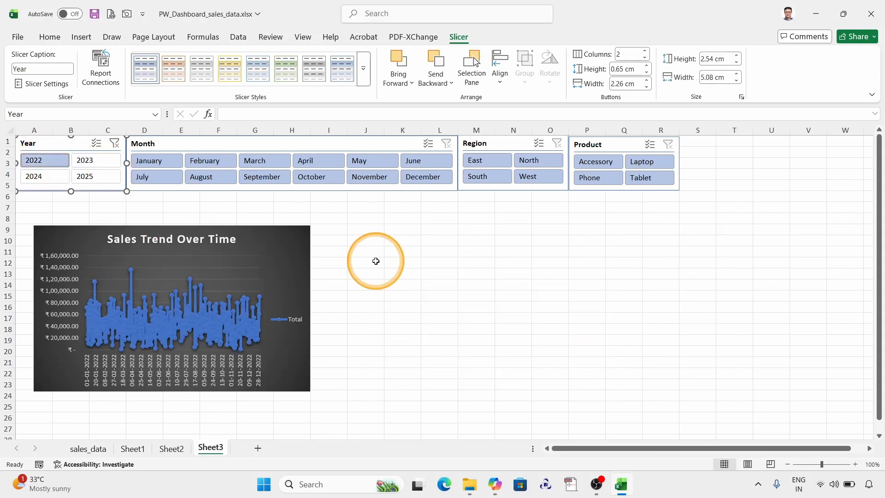
pyautogui.click(162, 160)
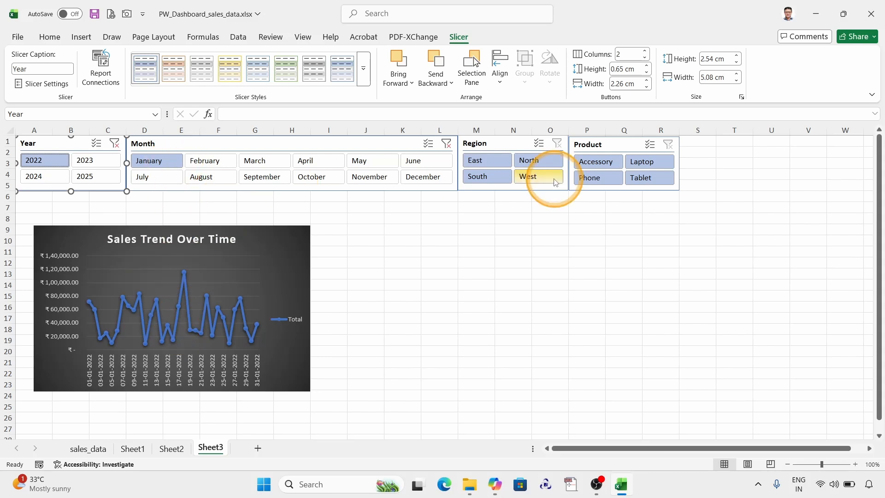
pyautogui.click(485, 160)
pyautogui.click(599, 162)
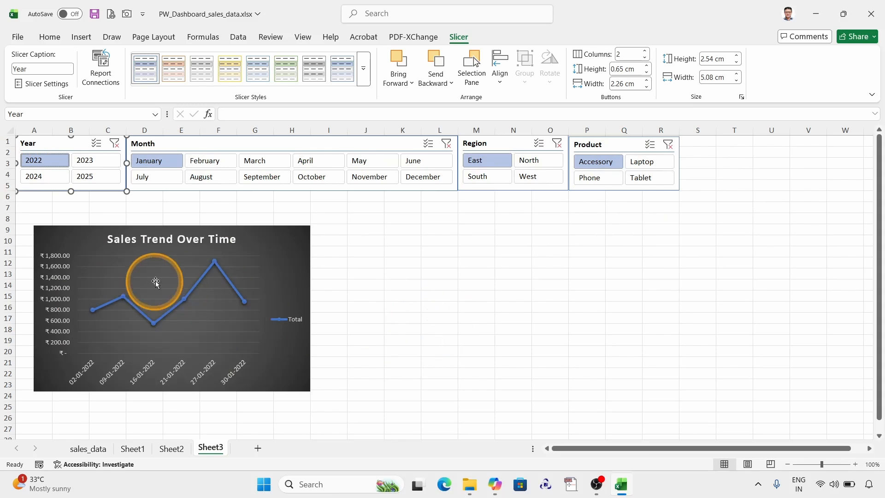
# - Move the Sales Trend Over Time chart directly below the Year slicer, with its corner at cell A6
pyautogui.click(201, 222)
pyautogui.moveTo(201, 222); pyautogui.dragTo(190, 192)
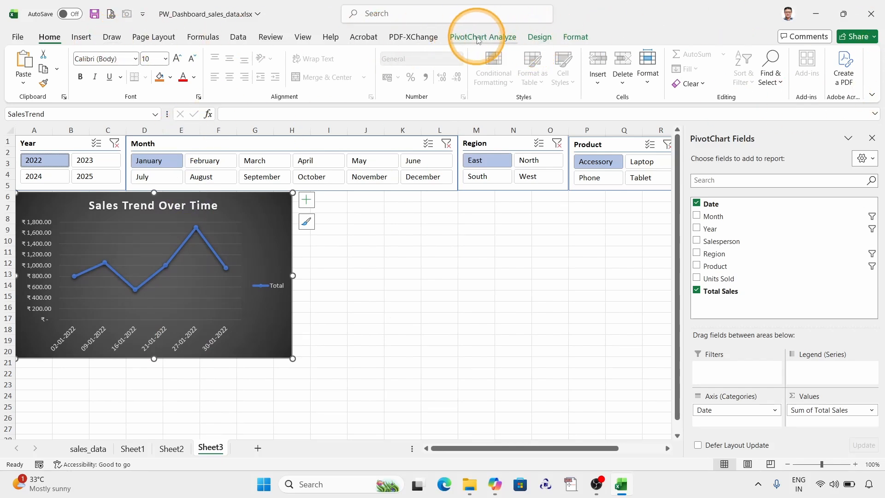
# - Collapse the ribbon to enlarge the visible worksheet area, toggling it open and closed in between
pyautogui.click(427, 41)
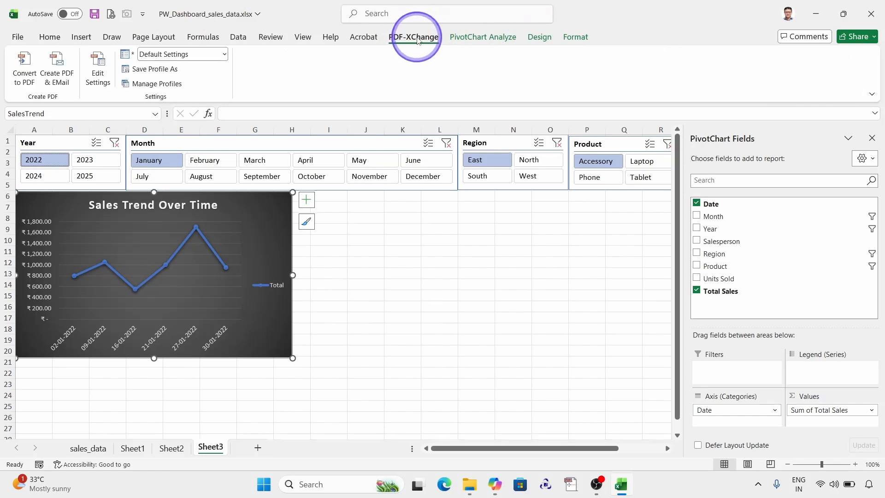
pyautogui.doubleClick(426, 40)
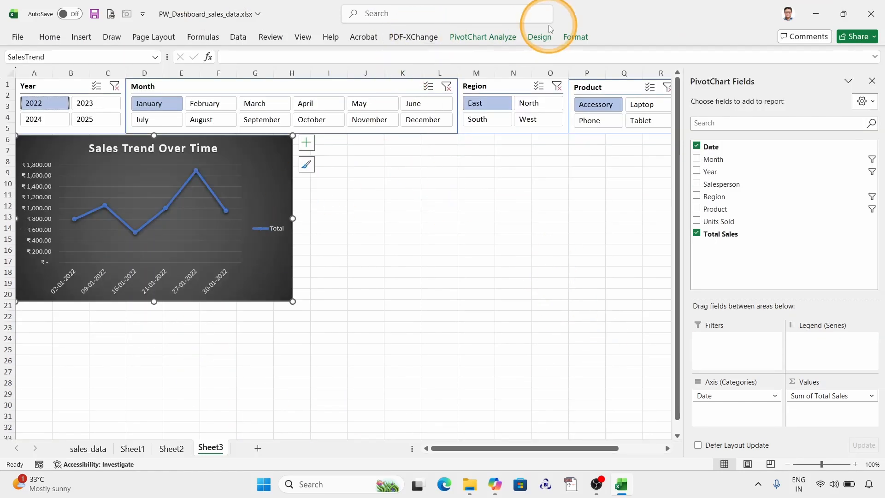
pyautogui.click(483, 37)
pyautogui.click(511, 162)
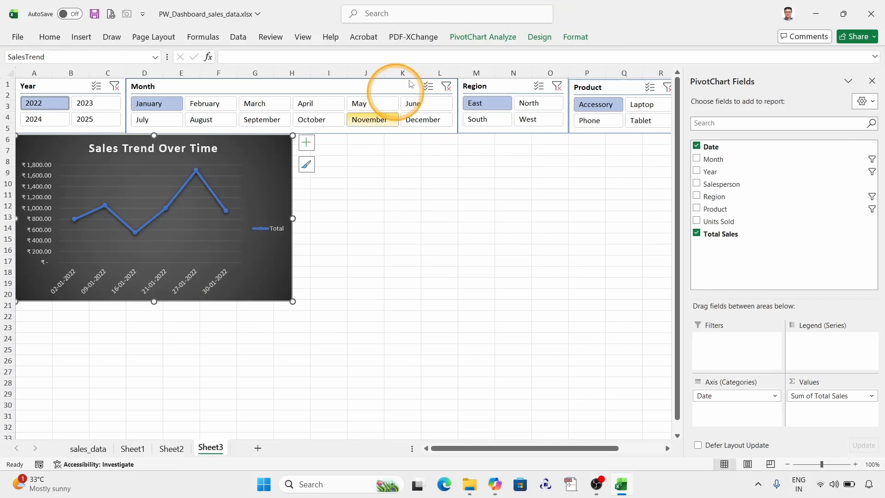
pyautogui.doubleClick(480, 38)
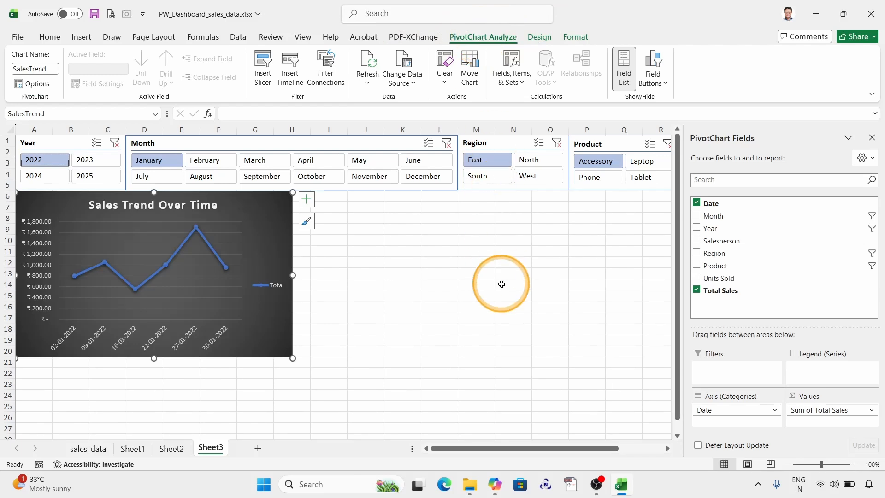
pyautogui.doubleClick(492, 39)
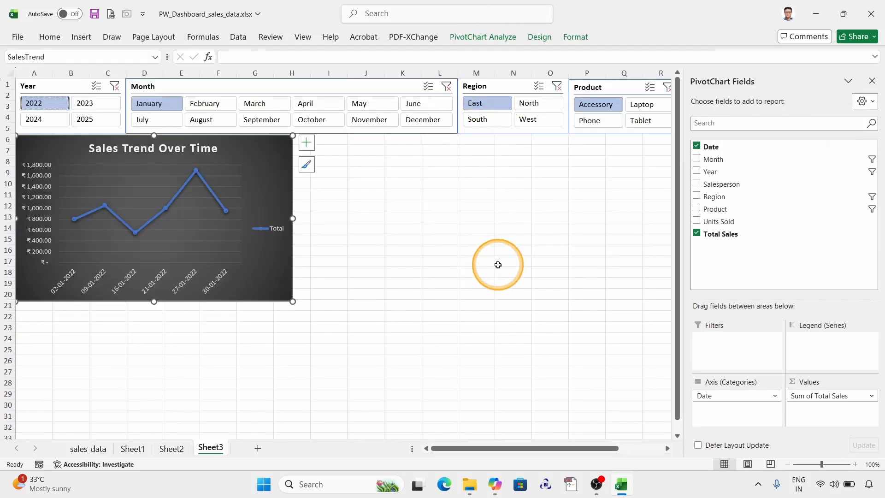